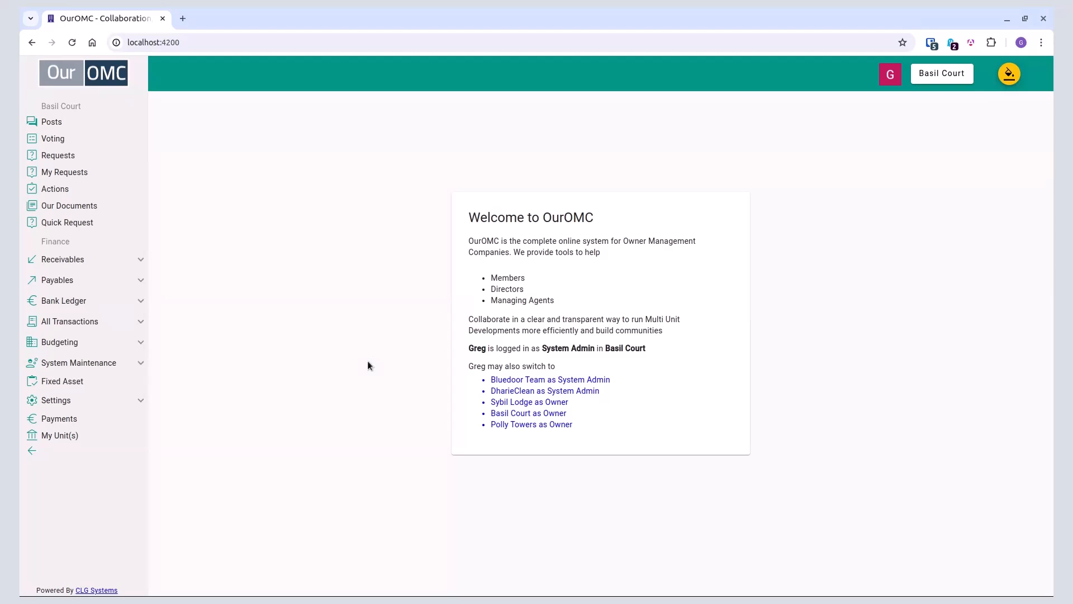
Step: Start a new fixed asset record with Bluedoor Team as the agent and Water Pump as its name
{"action": "left_click", "coordinate": [78, 382]}
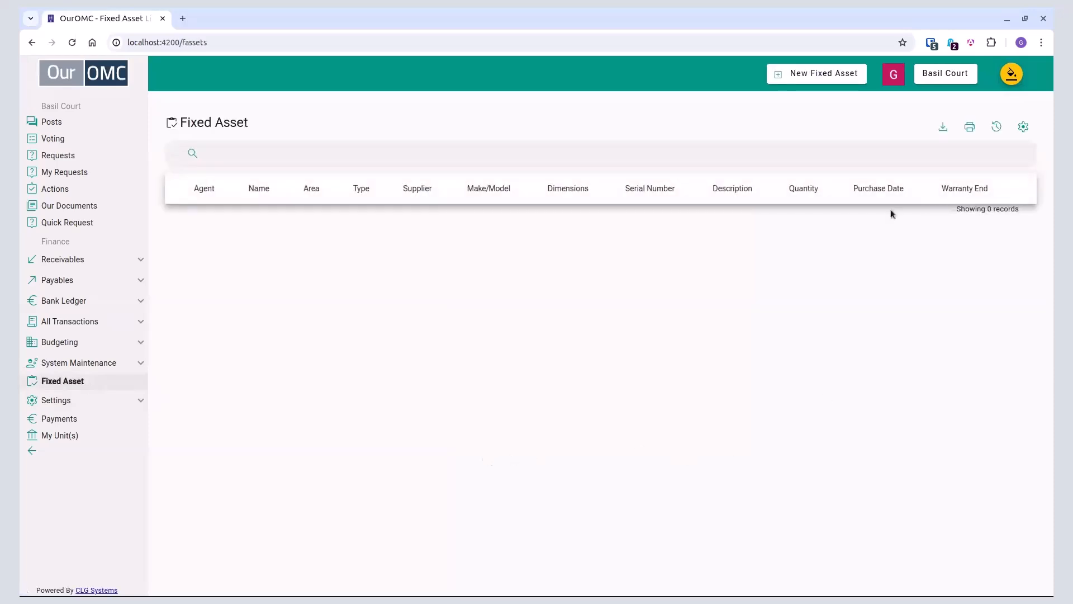
{"action": "left_click", "coordinate": [834, 77]}
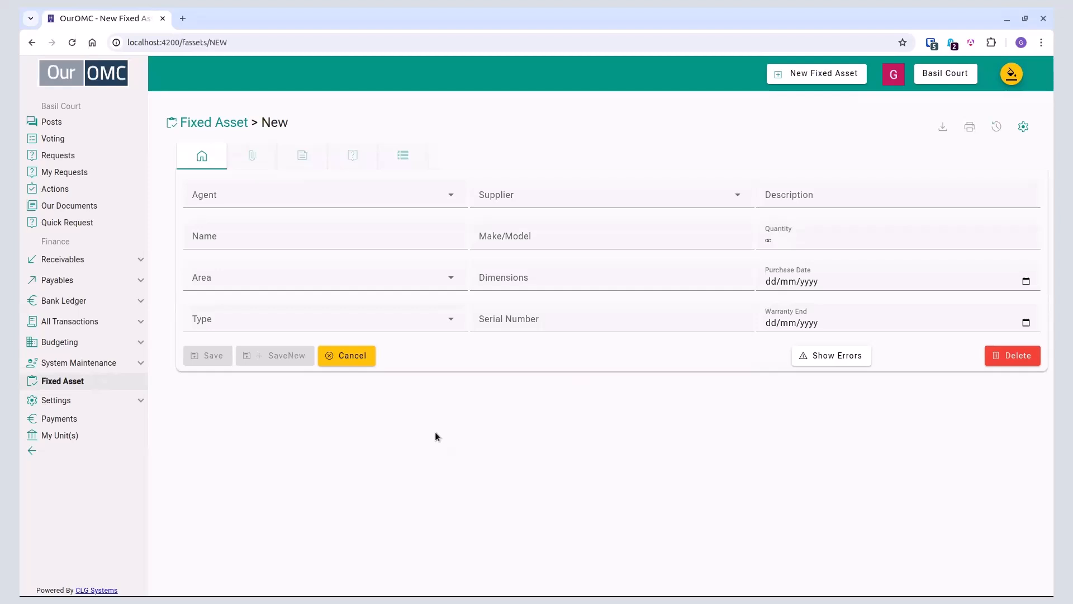
{"action": "left_click", "coordinate": [384, 193]}
{"action": "left_click", "coordinate": [313, 229]}
{"action": "left_click", "coordinate": [246, 239]}
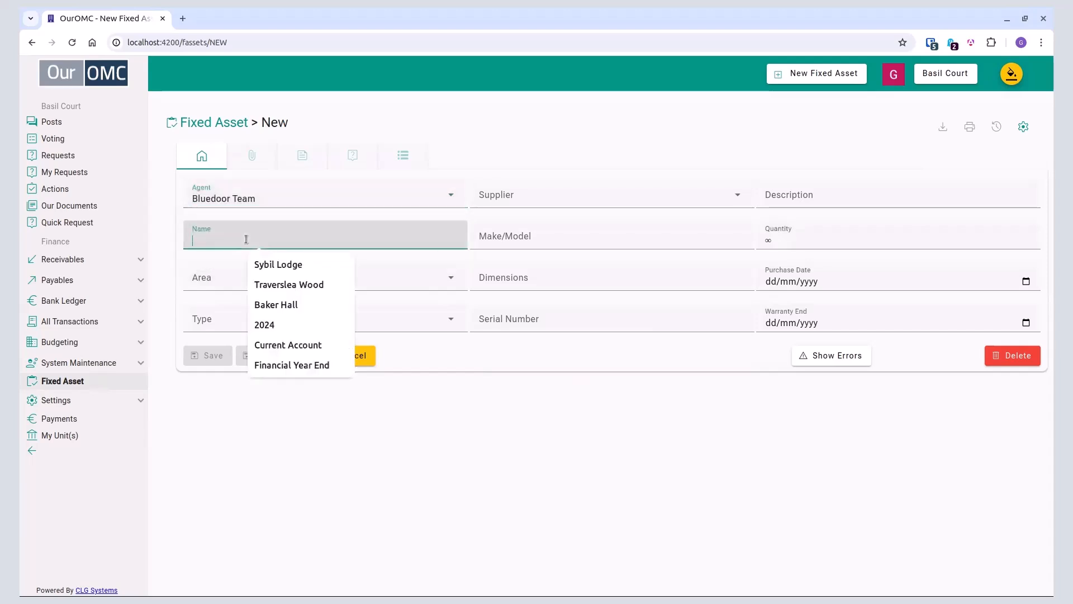
{"action": "type", "text": "WAter"}
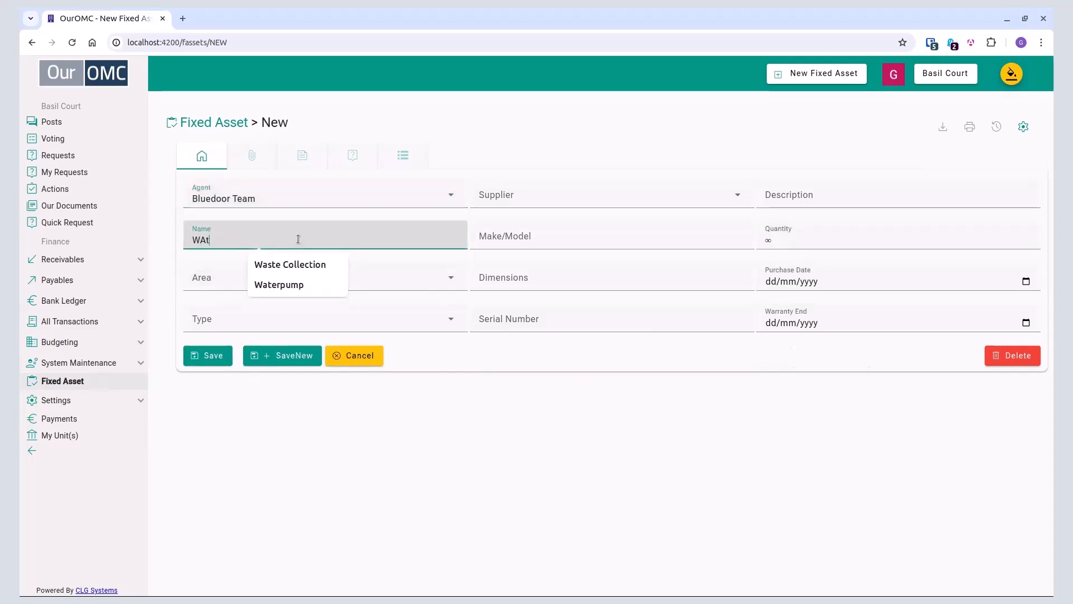
{"action": "key", "text": "BackSpace"}
{"action": "key", "text": "BackSpace"}
{"action": "key", "text": "BackSpace"}
{"action": "key", "text": "BackSpace"}
{"action": "type", "text": "ater"}
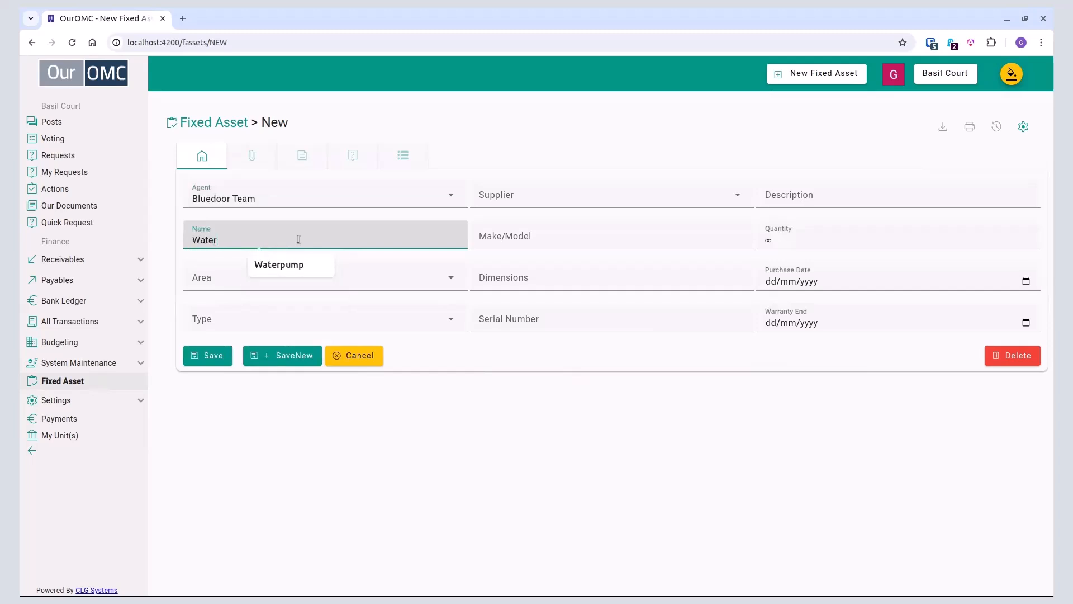
{"action": "type", "text": " Pump"}
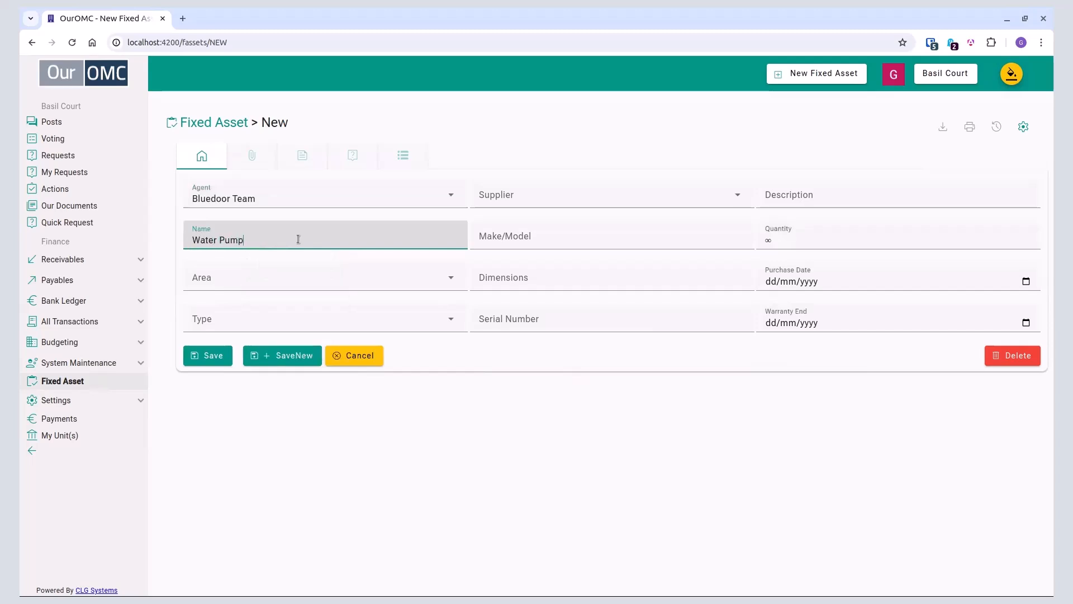
Step: Set the new asset's area to 01-23A and look through its type, supplier, make/model and description fields
{"action": "left_click", "coordinate": [263, 283]}
{"action": "left_click", "coordinate": [270, 311]}
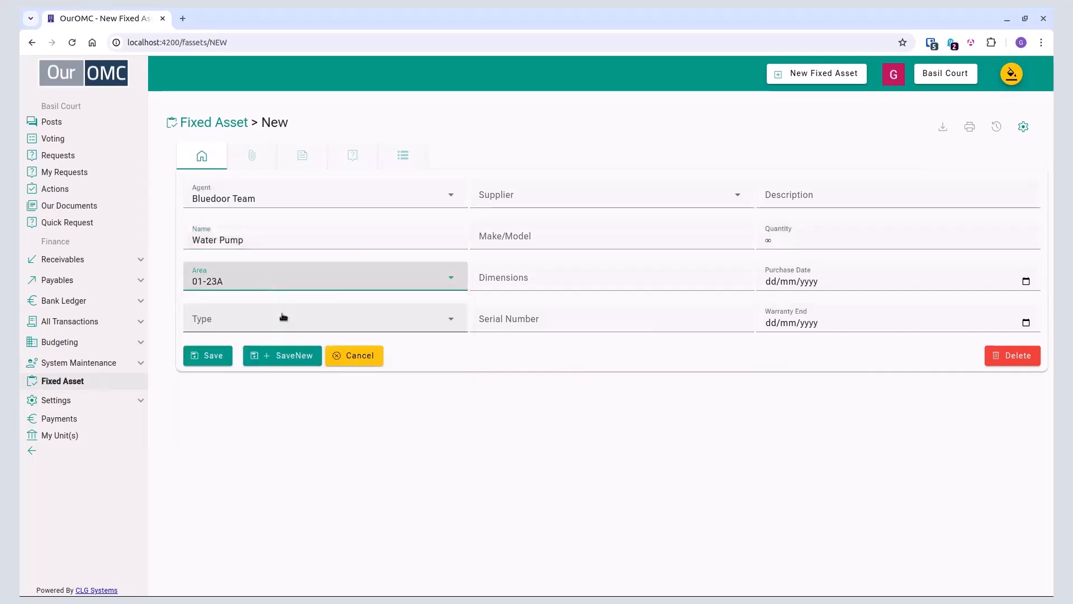
{"action": "key", "text": "Tab"}
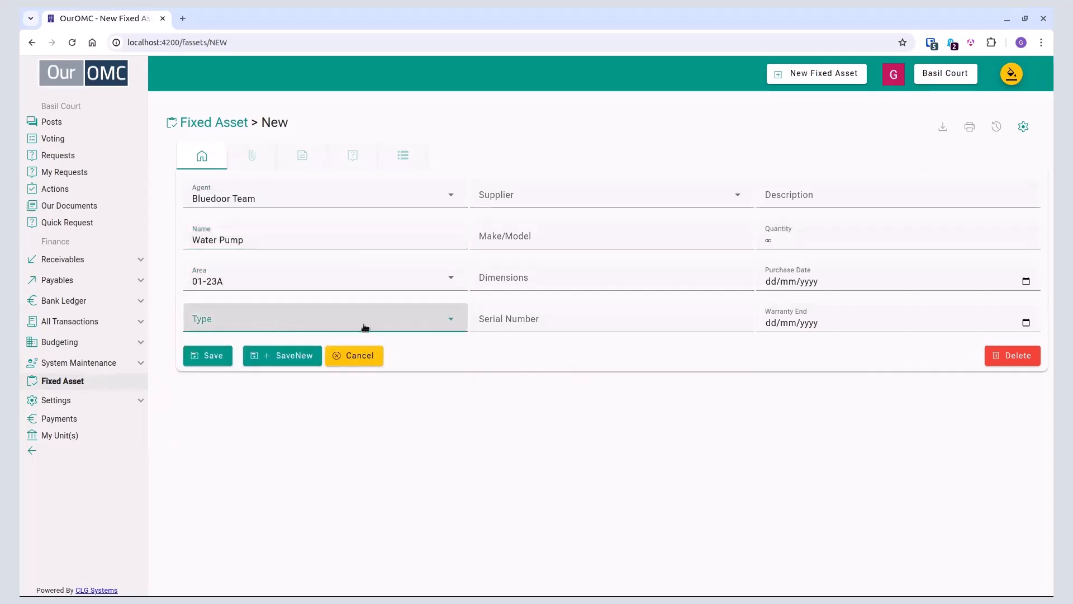
{"action": "left_click", "coordinate": [528, 200]}
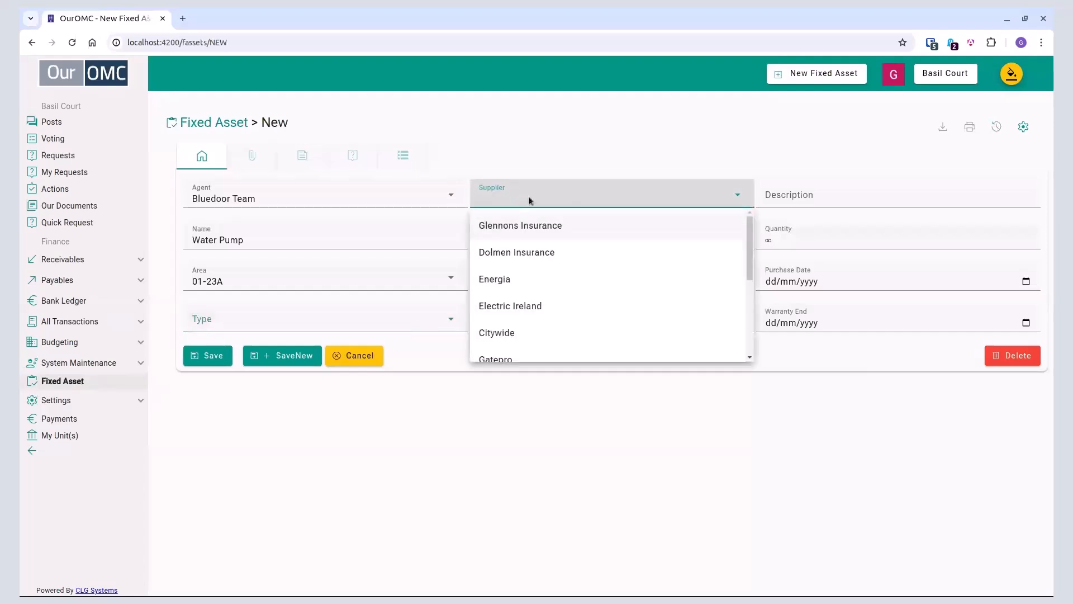
{"action": "left_click", "coordinate": [679, 174]}
{"action": "left_click", "coordinate": [548, 237]}
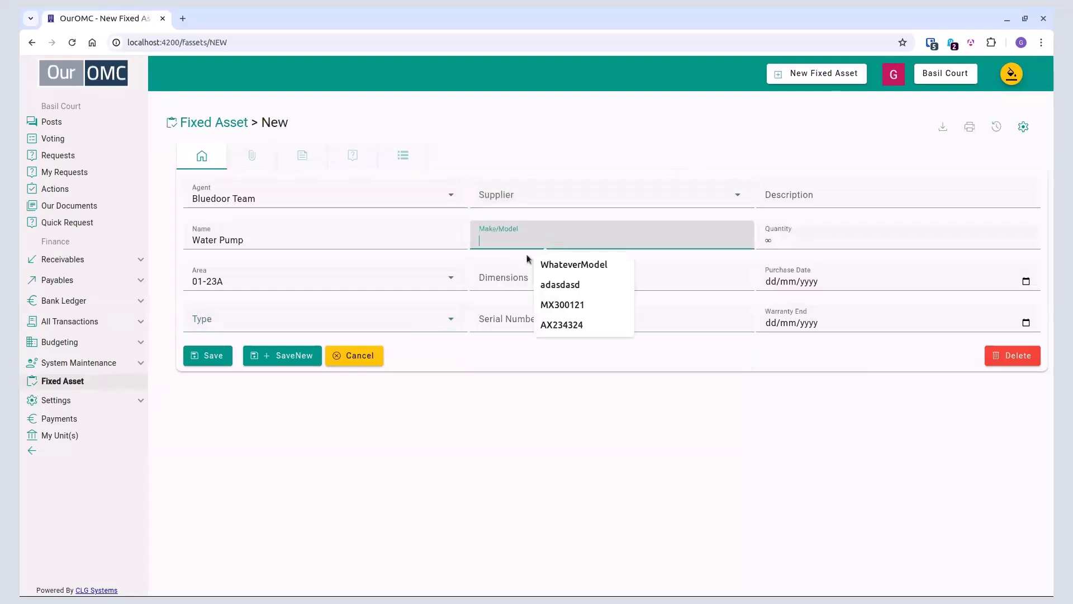
{"action": "left_click", "coordinate": [492, 311]}
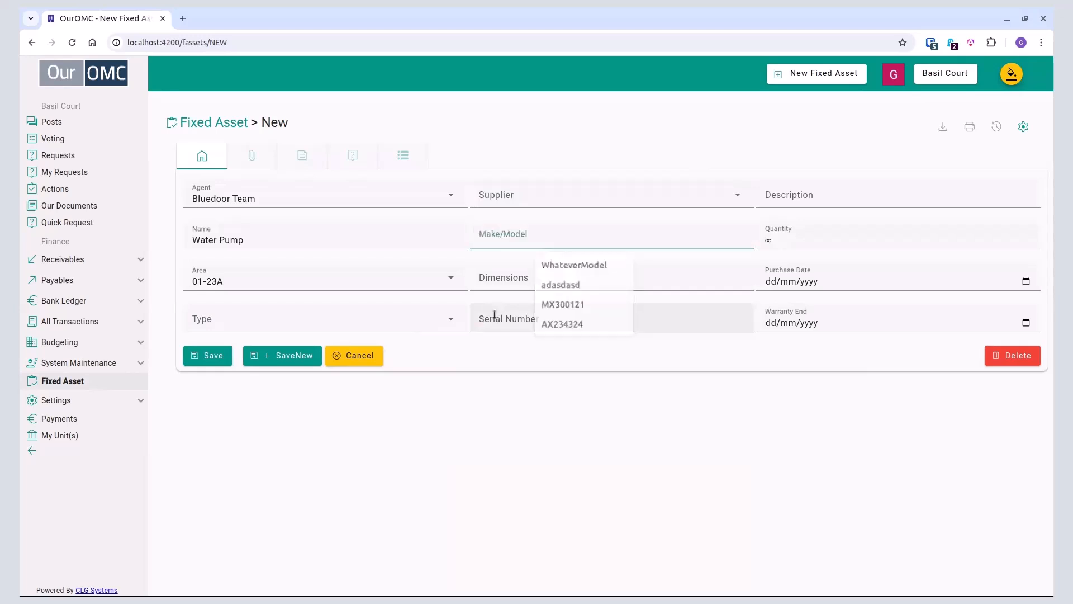
{"action": "left_click", "coordinate": [782, 194]}
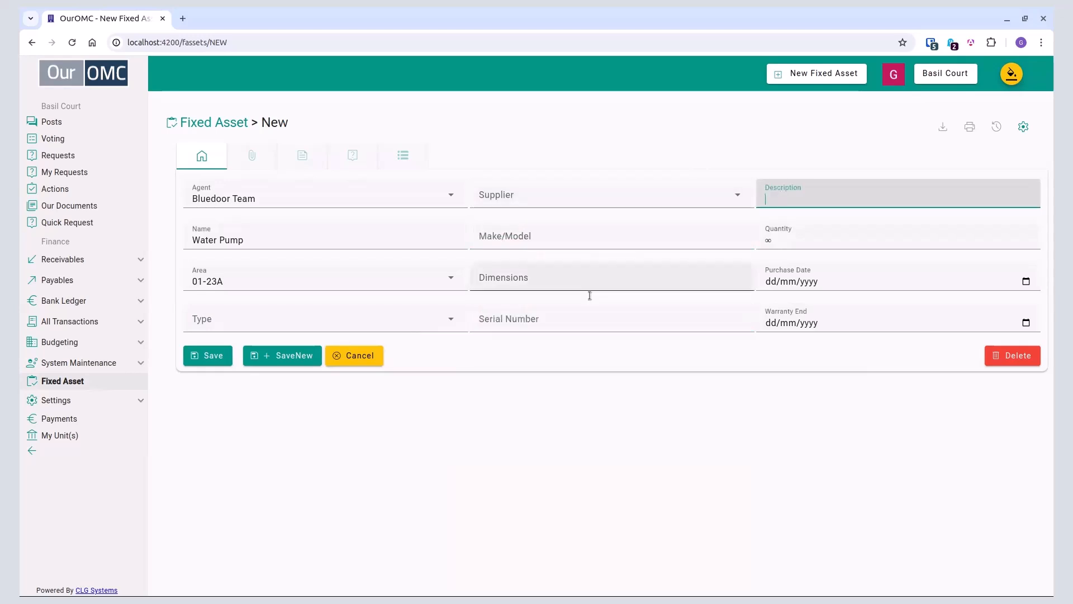
Step: Try to save the Water Pump asset, and return to the fixed asset list, discarding the entry
{"action": "left_click", "coordinate": [218, 355]}
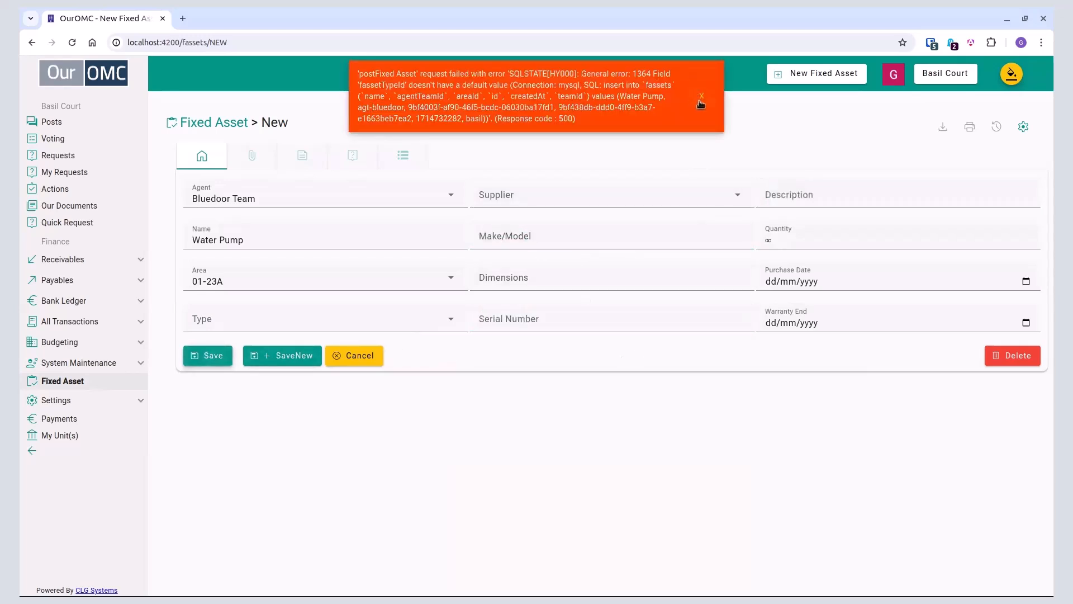
{"action": "left_click", "coordinate": [699, 105]}
{"action": "left_click", "coordinate": [233, 123]}
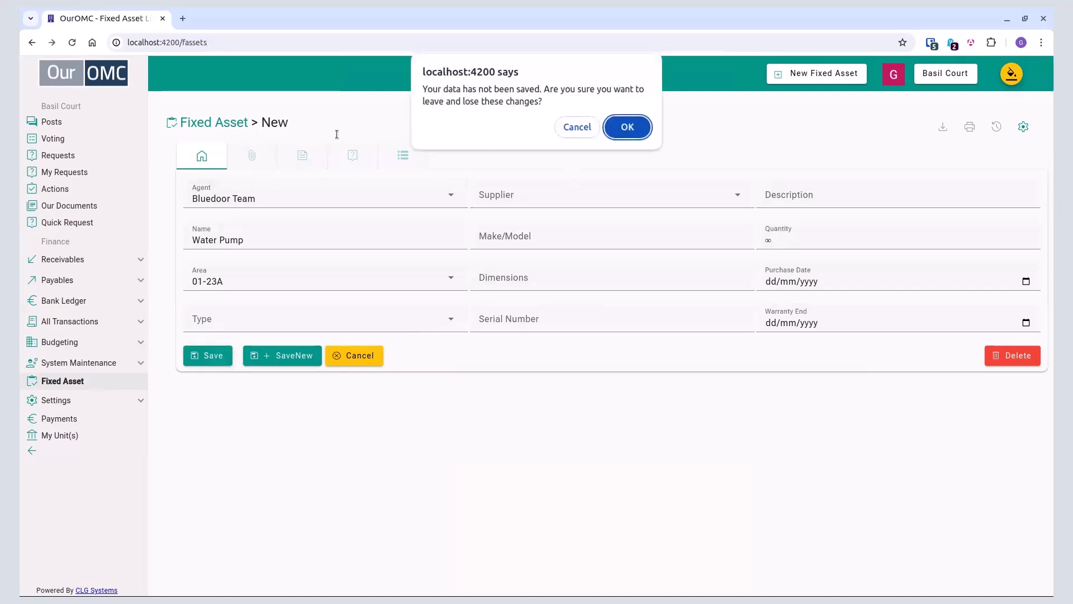
{"action": "left_click", "coordinate": [625, 128]}
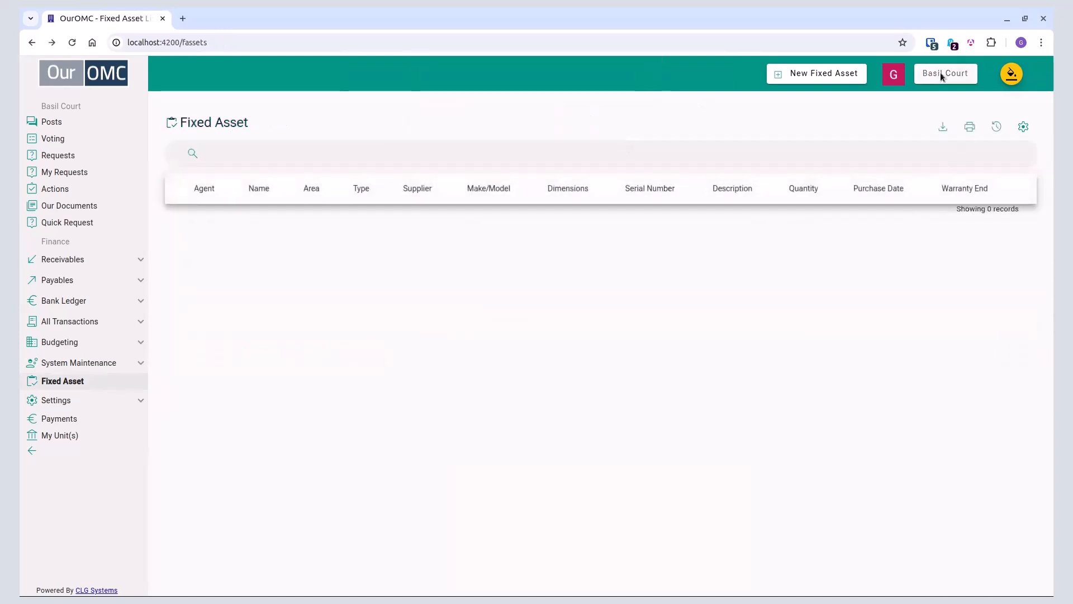
Step: Switch the active team from Basil Court to Bluedoor Team as System Admin
{"action": "left_click", "coordinate": [926, 76]}
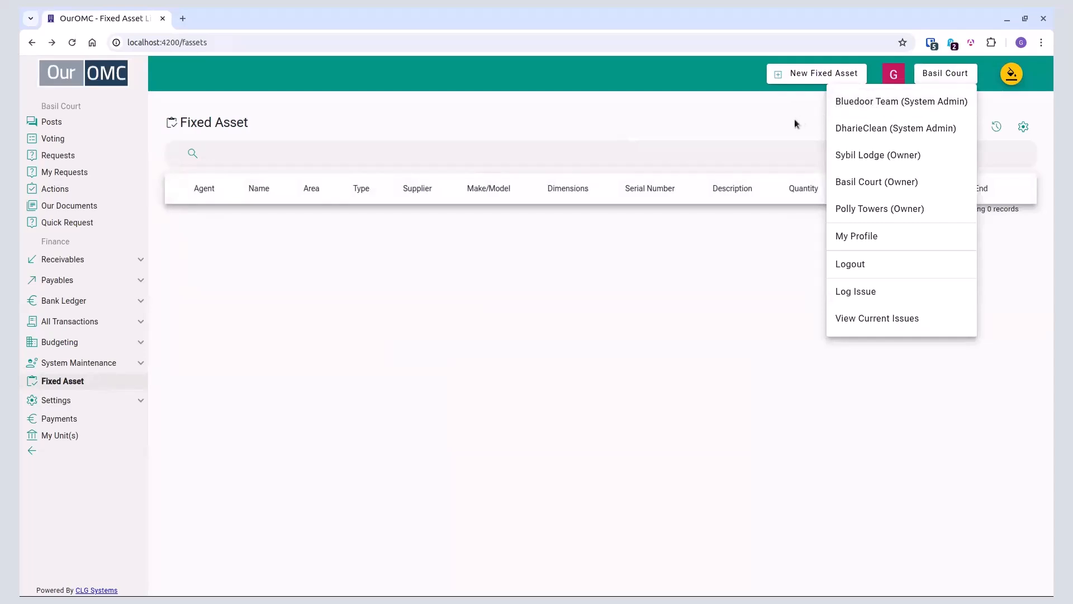
{"action": "left_click", "coordinate": [185, 397]}
{"action": "left_click", "coordinate": [131, 405]}
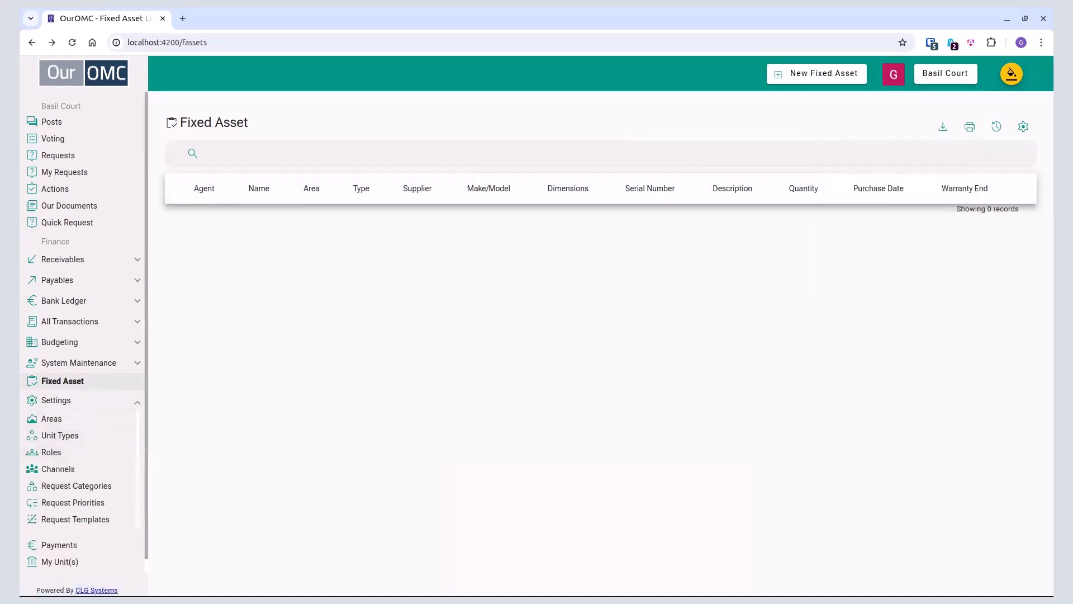
{"action": "left_click", "coordinate": [925, 78]}
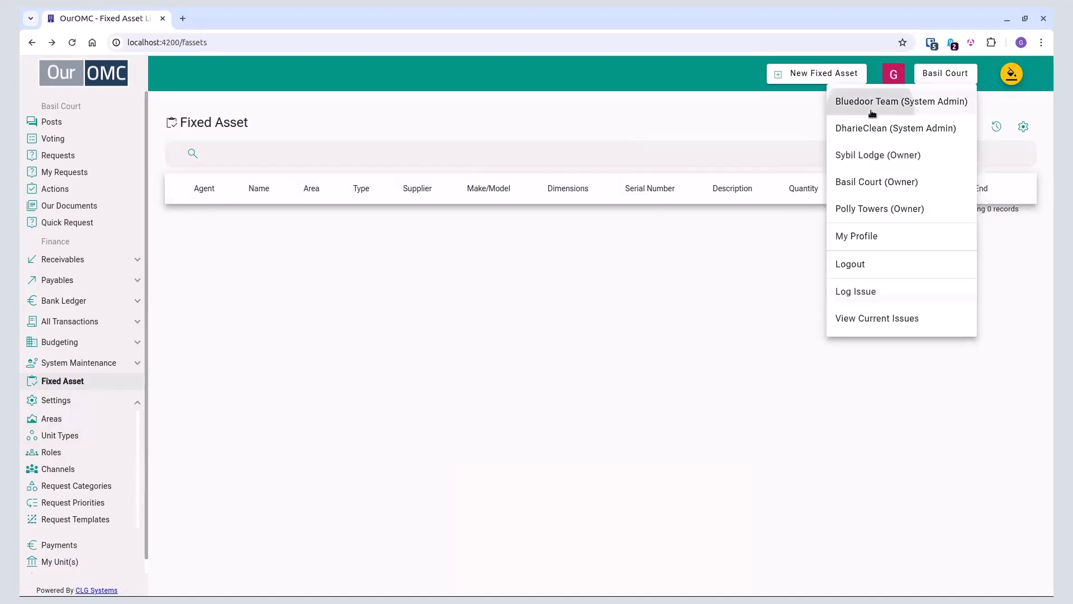
{"action": "left_click", "coordinate": [894, 102]}
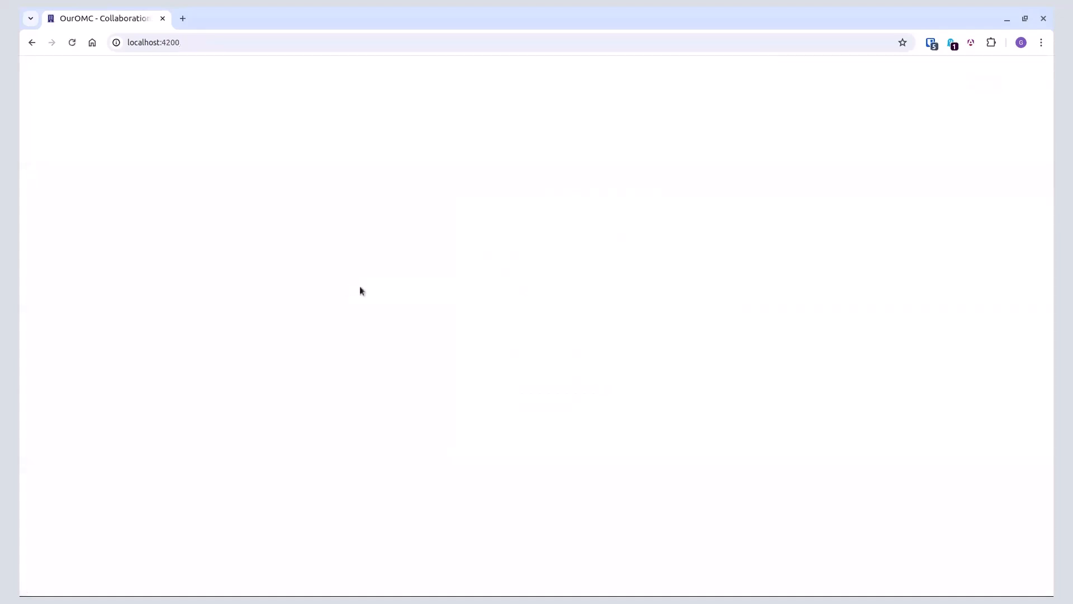
Step: Open the request templates, examine the Drain Cleaning template and its action items, and return to the template list
{"action": "left_click", "coordinate": [142, 289]}
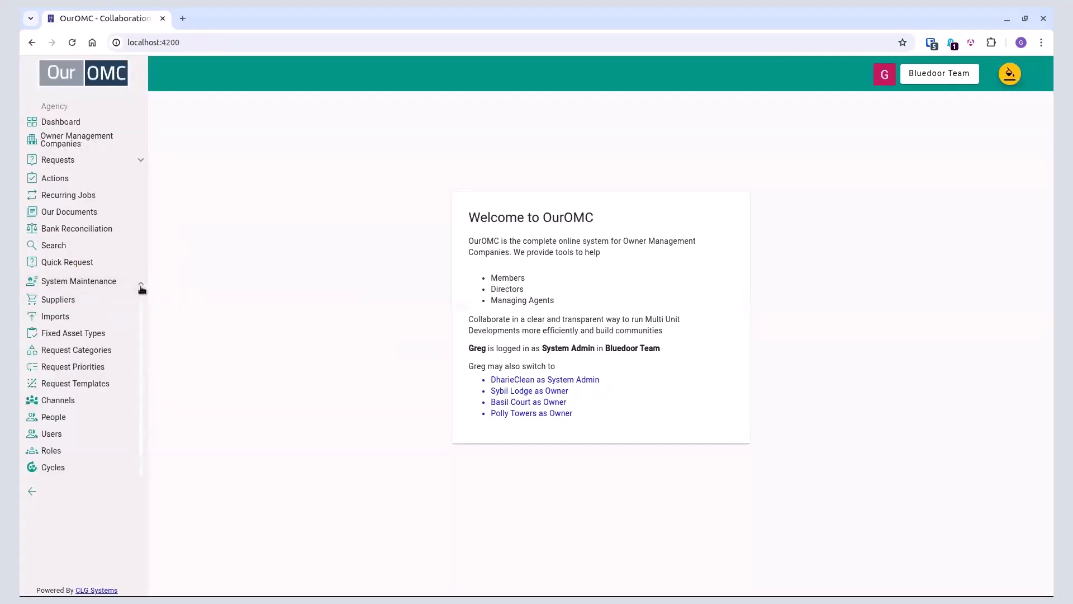
{"action": "left_click", "coordinate": [92, 383]}
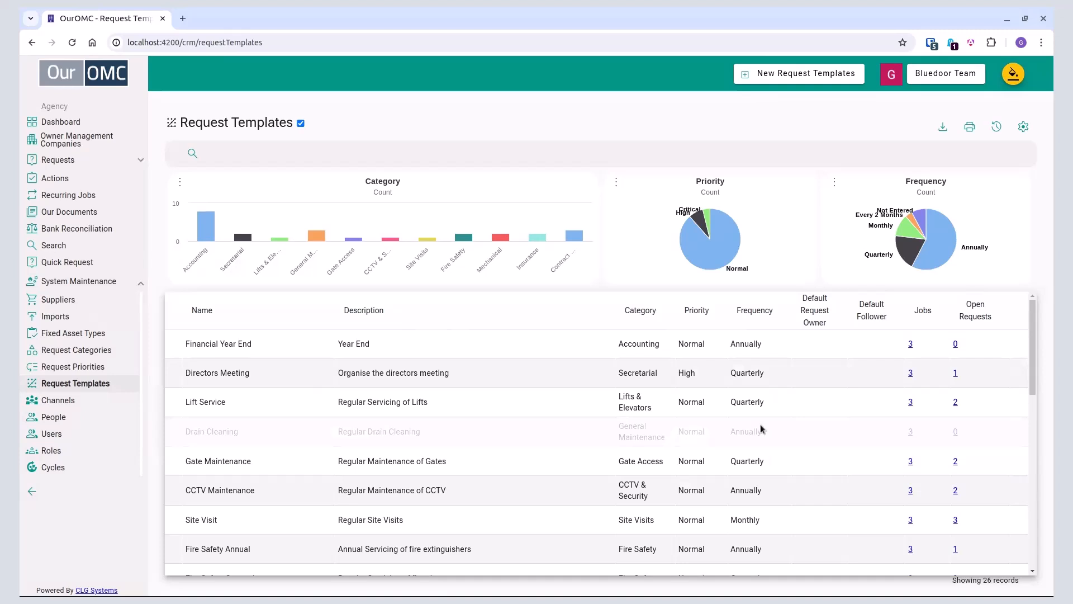
{"action": "left_click", "coordinate": [463, 438]}
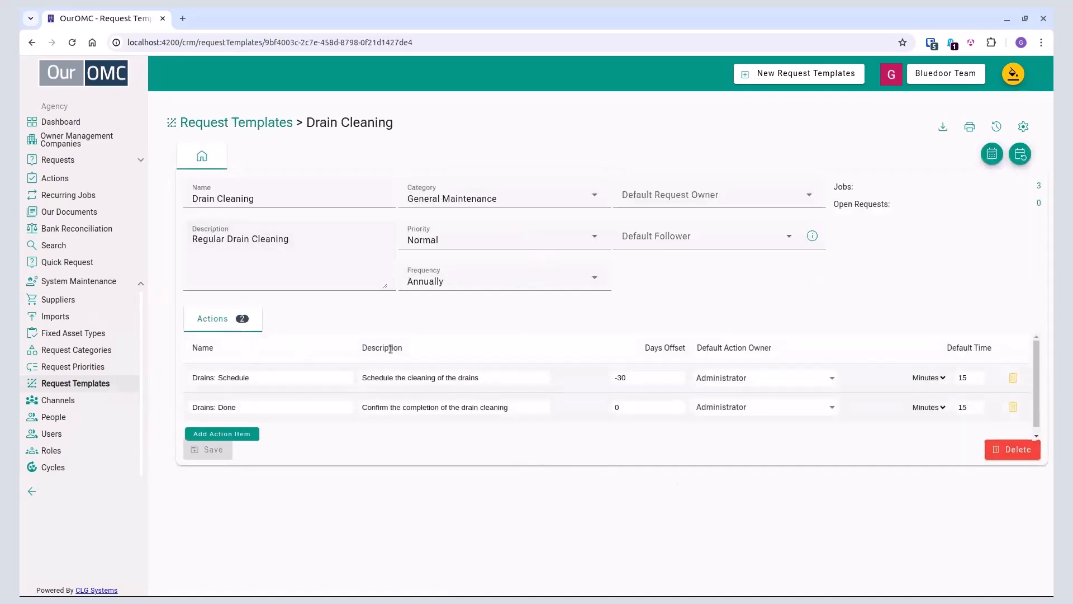
{"action": "left_click", "coordinate": [254, 404]}
{"action": "left_click", "coordinate": [267, 122]}
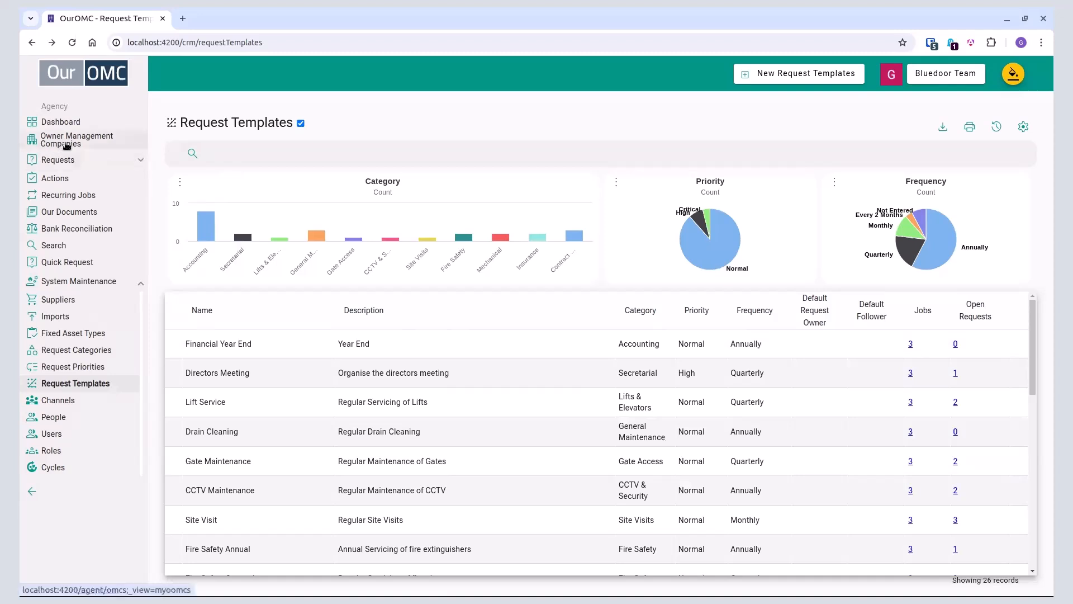
Step: Open the recurring jobs of Basil Court from the list of owner management companies
{"action": "left_click", "coordinate": [99, 144]}
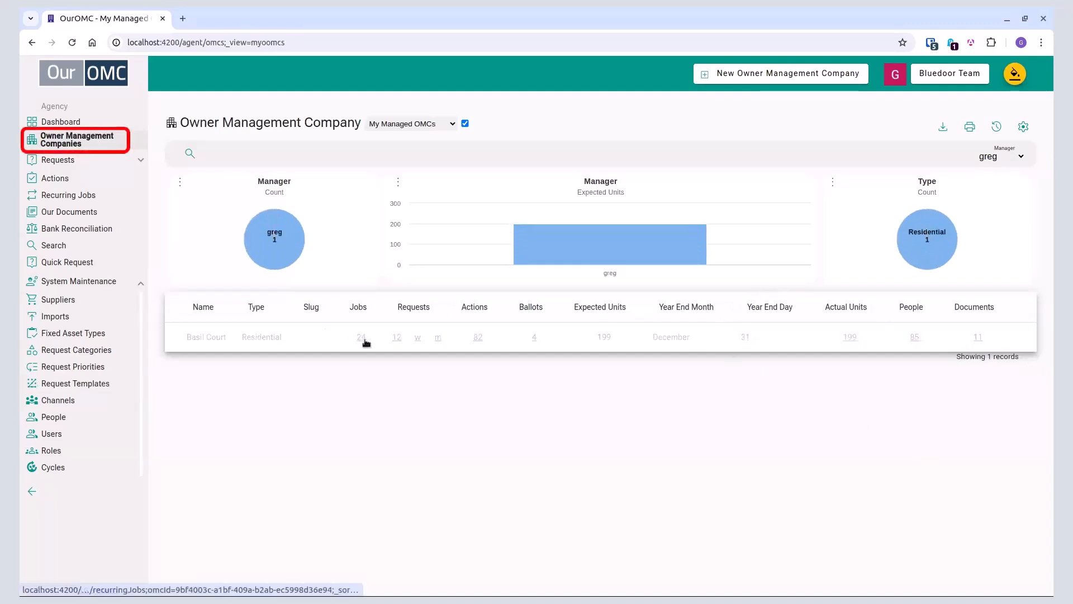
{"action": "left_click", "coordinate": [362, 338]}
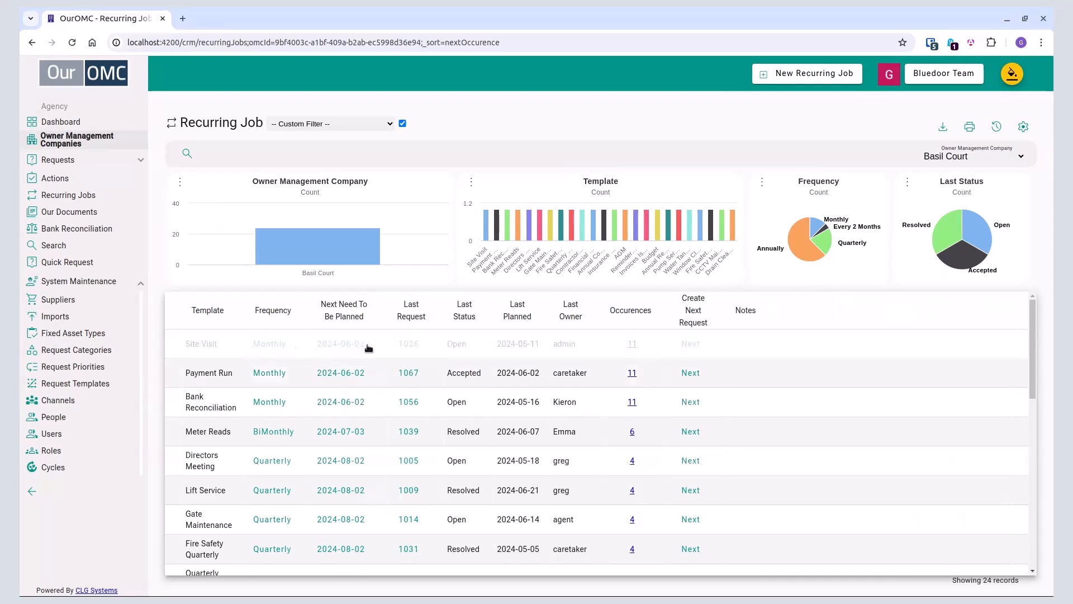
Step: Examine the Site Visit job's occurrences and the Payment Run job's last request, and return to the recurring jobs
{"action": "left_click", "coordinate": [635, 349]}
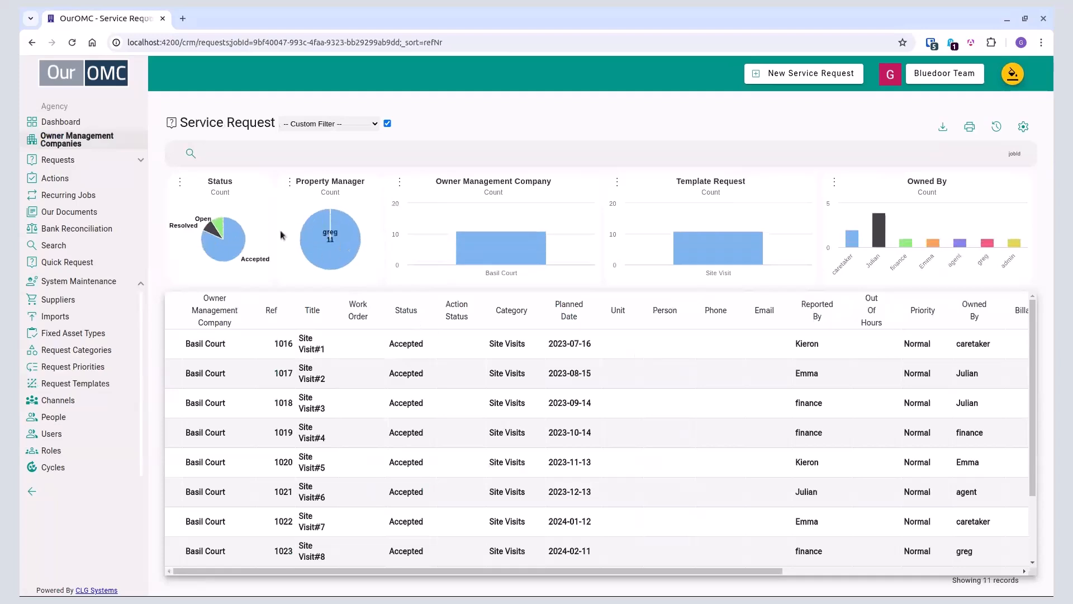
{"action": "left_click", "coordinate": [34, 44]}
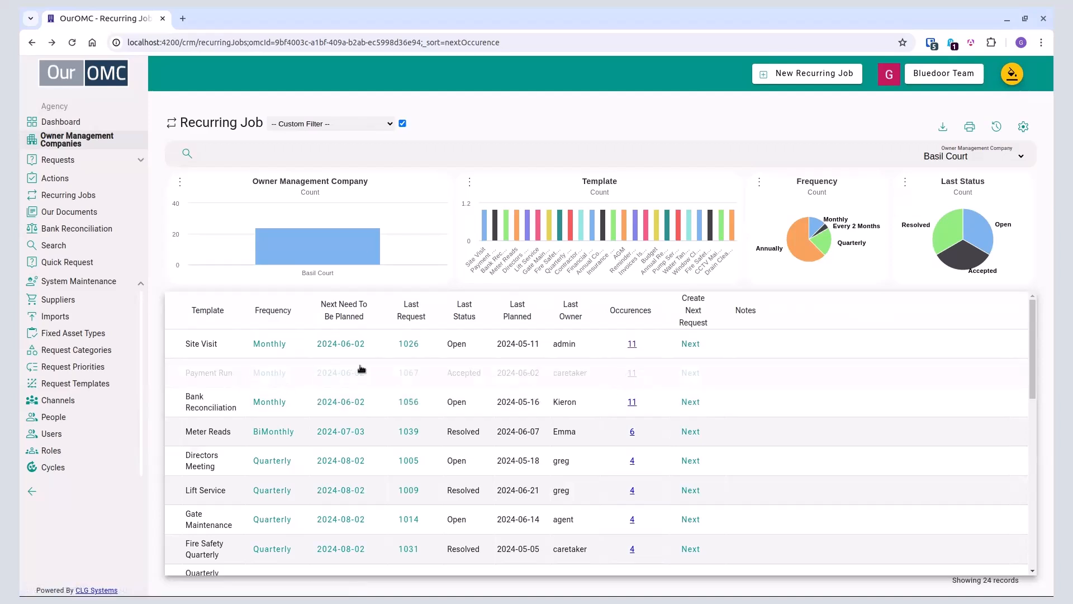
{"action": "left_click", "coordinate": [413, 377]}
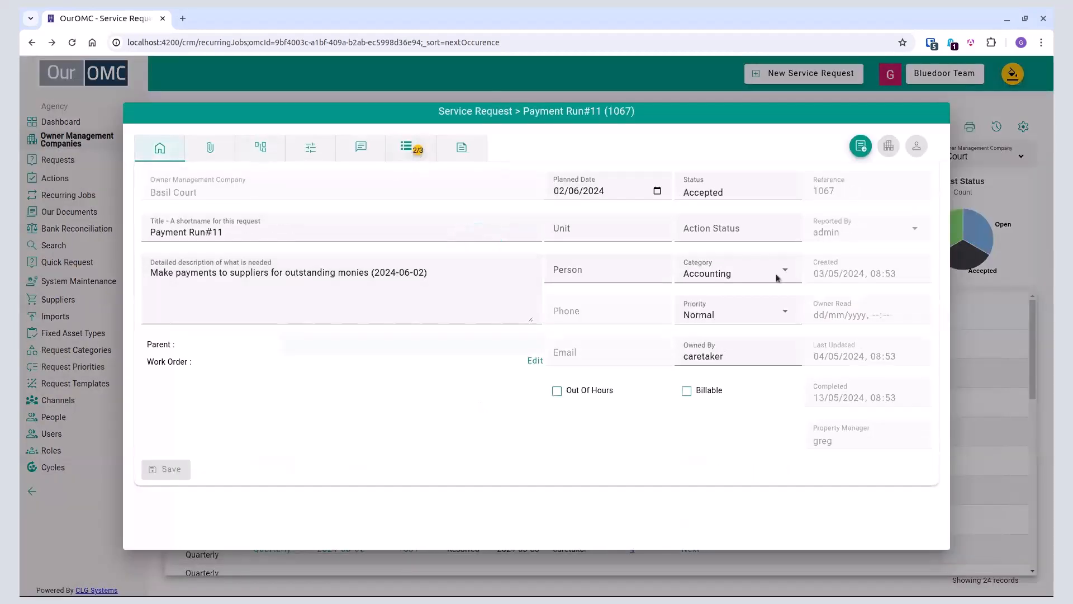
{"action": "left_click", "coordinate": [461, 98]}
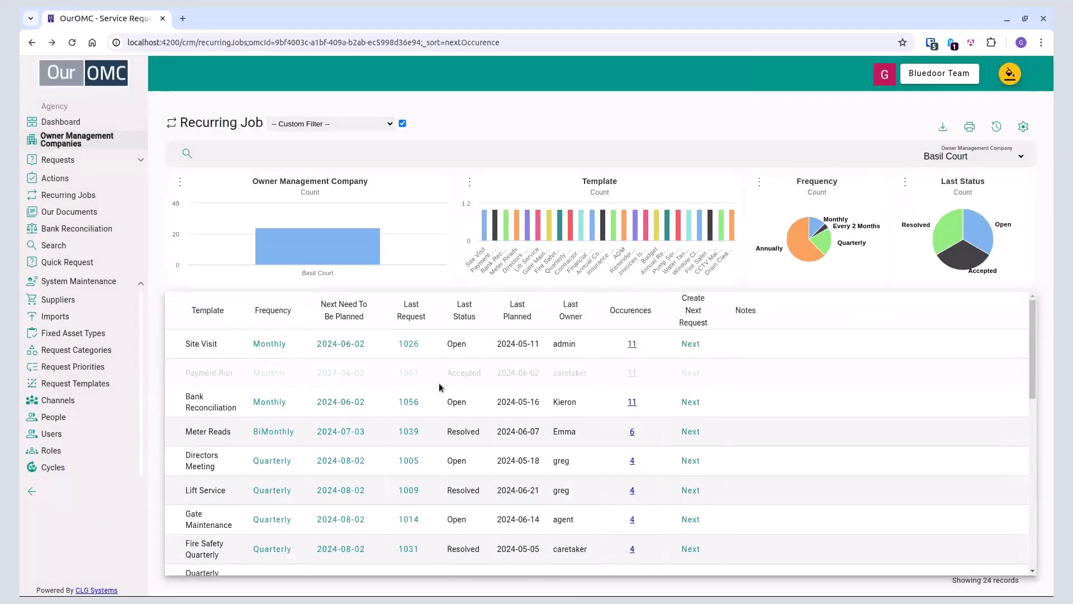
Step: Create the next request for the Payment Run job and set its planned date to 01/07/2024
{"action": "left_click", "coordinate": [696, 377]}
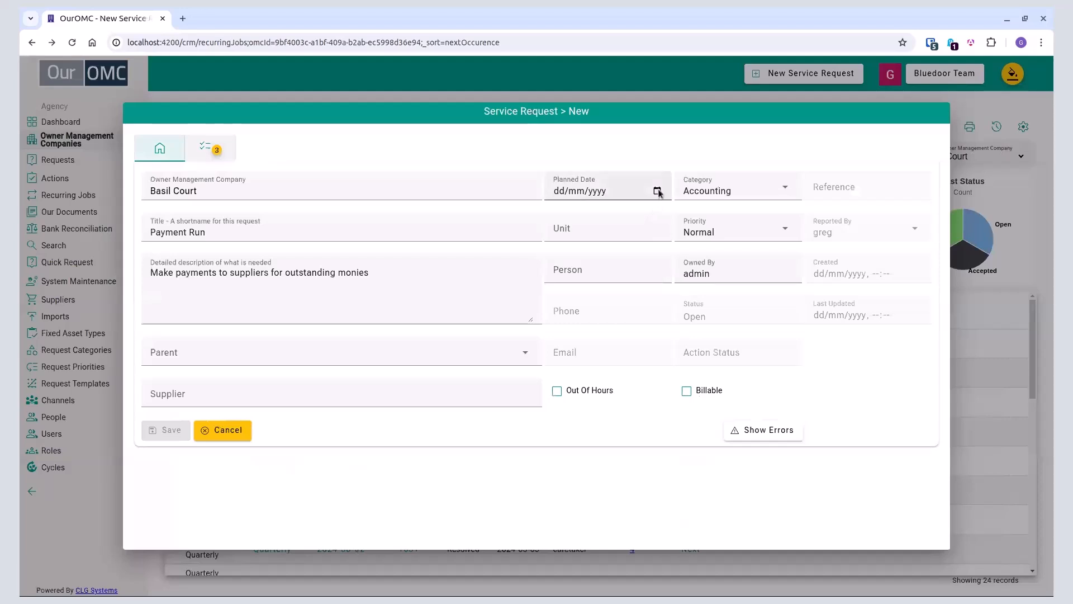
{"action": "left_click", "coordinate": [658, 191]}
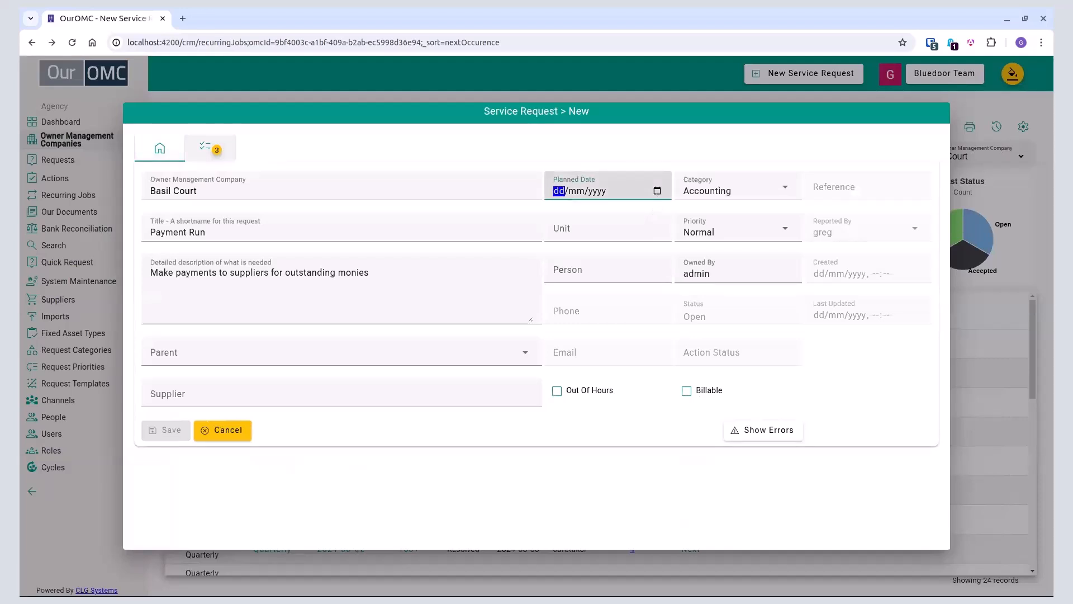
{"action": "key", "text": "Return"}
{"action": "left_click", "coordinate": [573, 329]}
{"action": "left_click", "coordinate": [398, 296]}
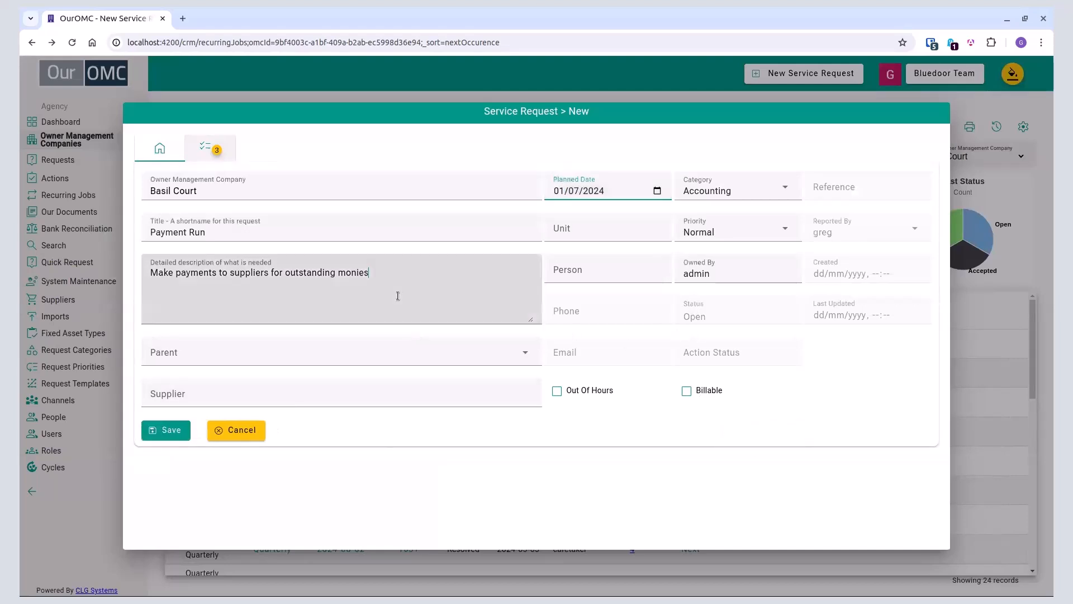
Step: Review the to-do items of the new Payment Run request and save the request
{"action": "left_click", "coordinate": [208, 154]}
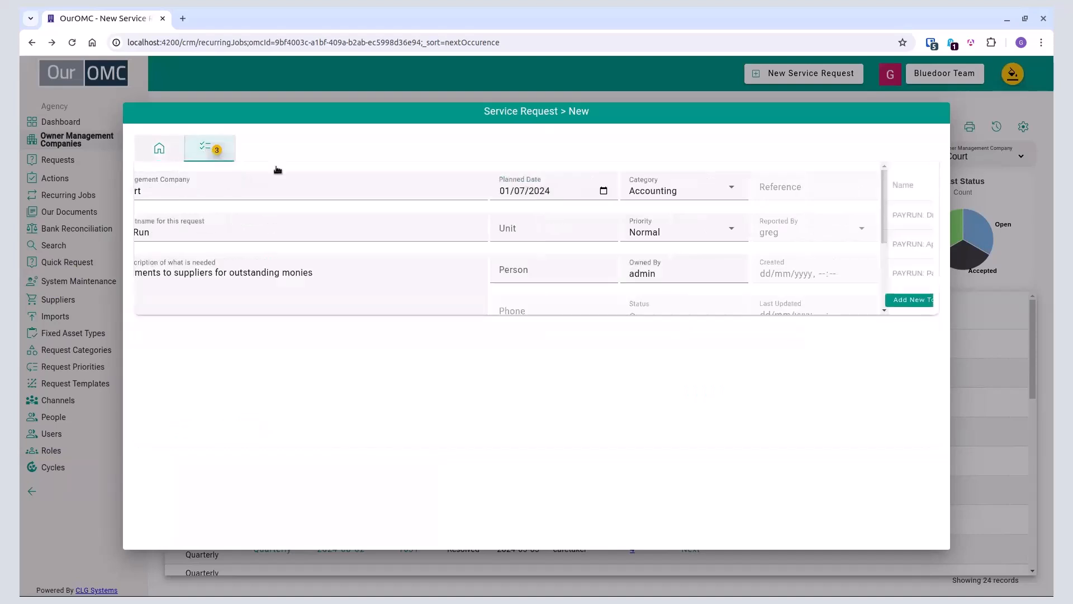
{"action": "left_click", "coordinate": [162, 150]}
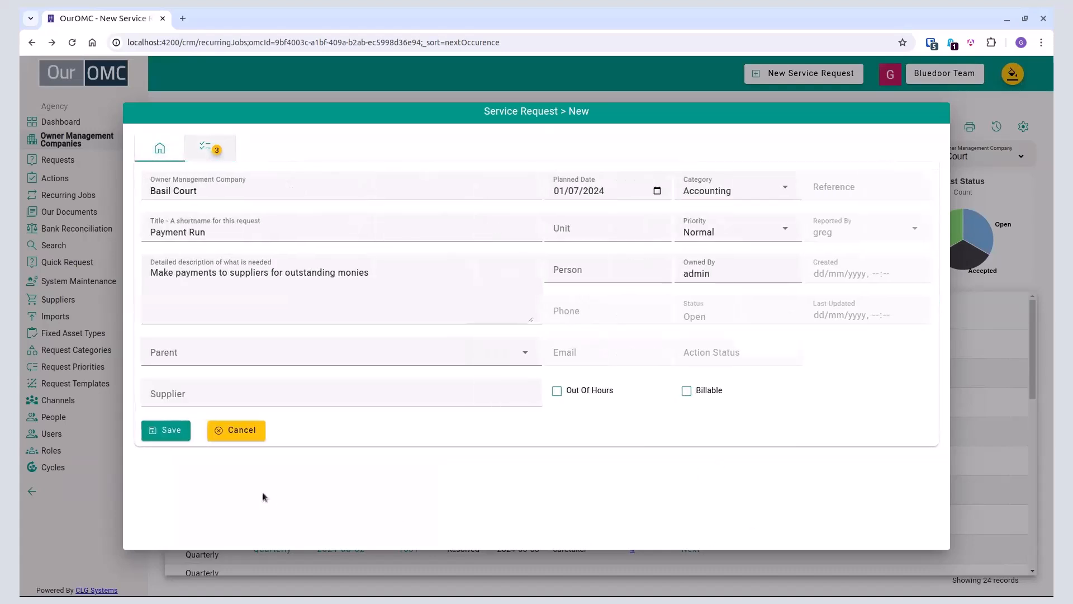
{"action": "left_click", "coordinate": [179, 433]}
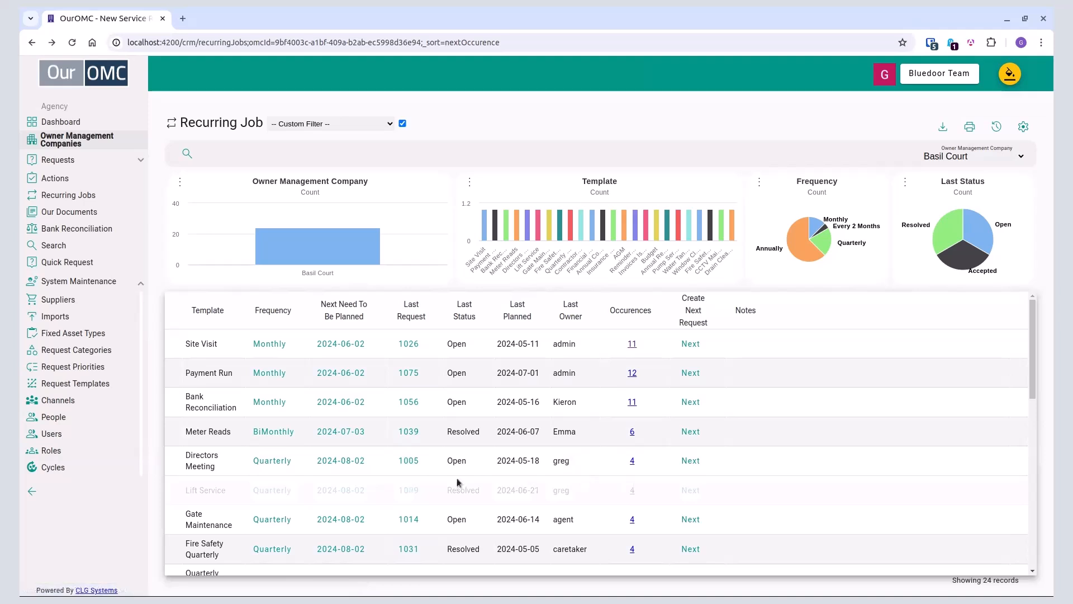
Step: Open the last Directors Meeting request and mark all six of its actions as completed, from Schedule through Write up notes
{"action": "left_click", "coordinate": [409, 461]}
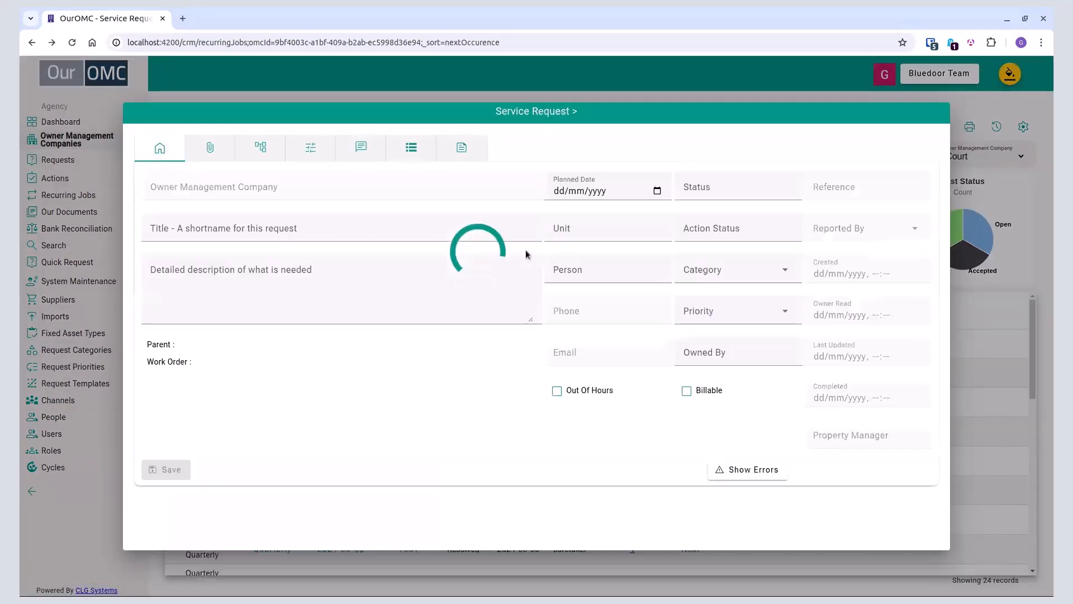
{"action": "left_click", "coordinate": [408, 148]}
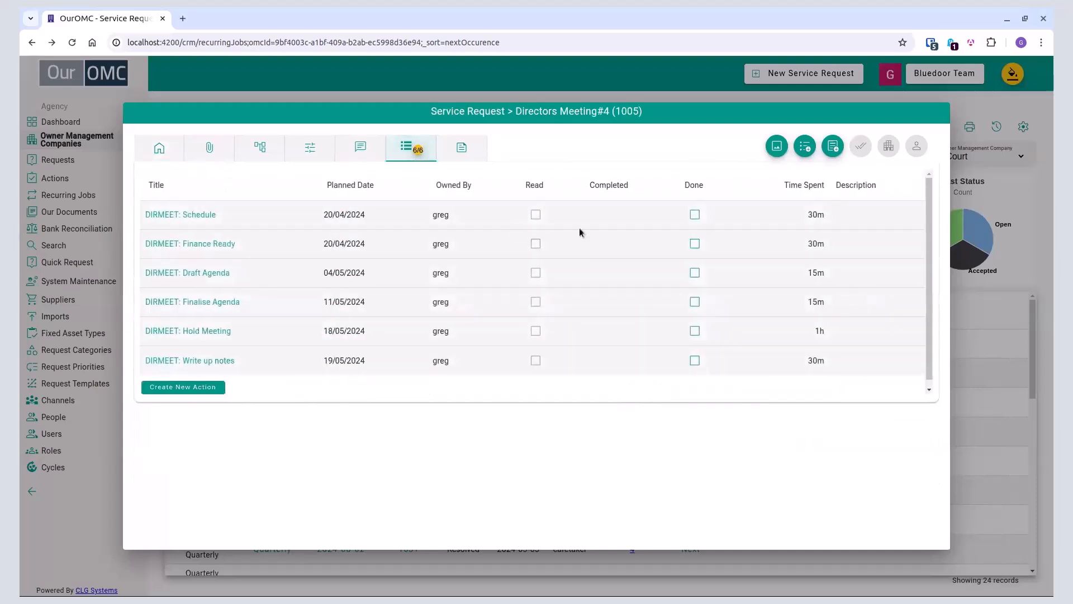
{"action": "left_click", "coordinate": [695, 214]}
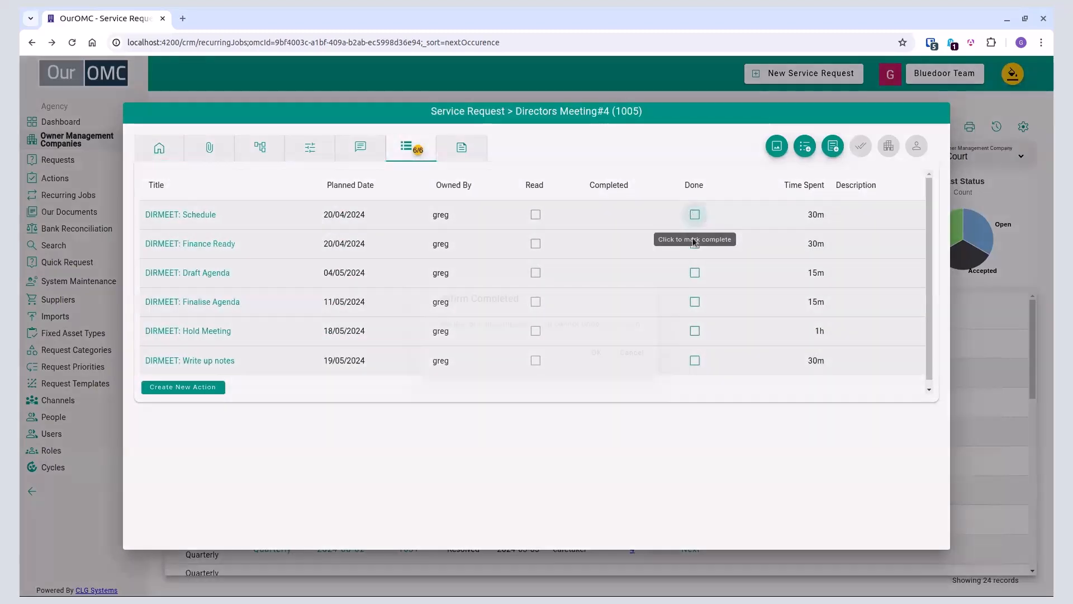
{"action": "left_click", "coordinate": [606, 357]}
{"action": "left_click", "coordinate": [707, 244]}
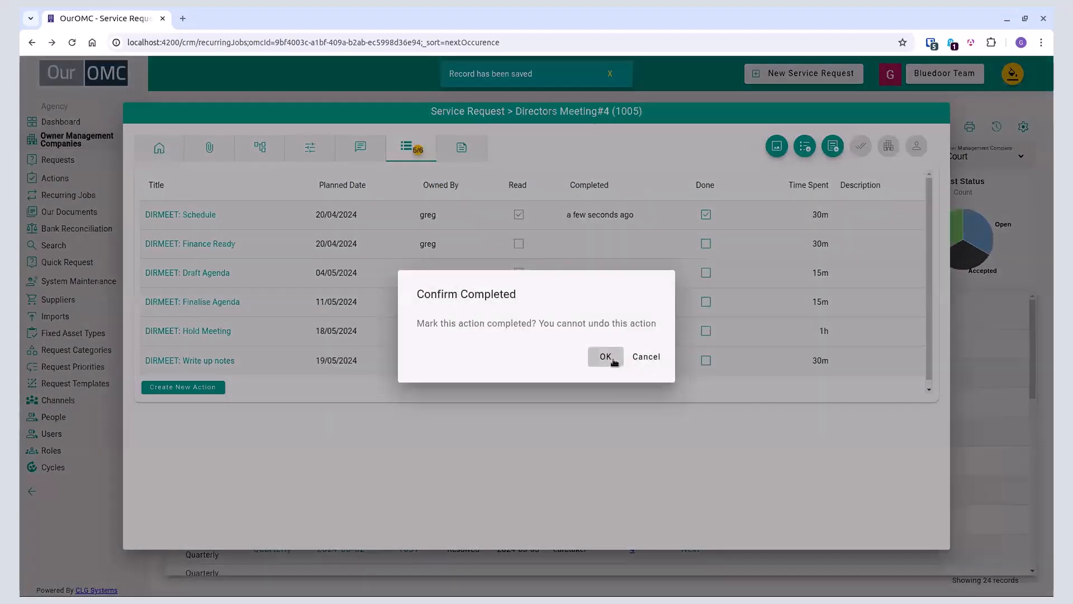
{"action": "left_click", "coordinate": [605, 356]}
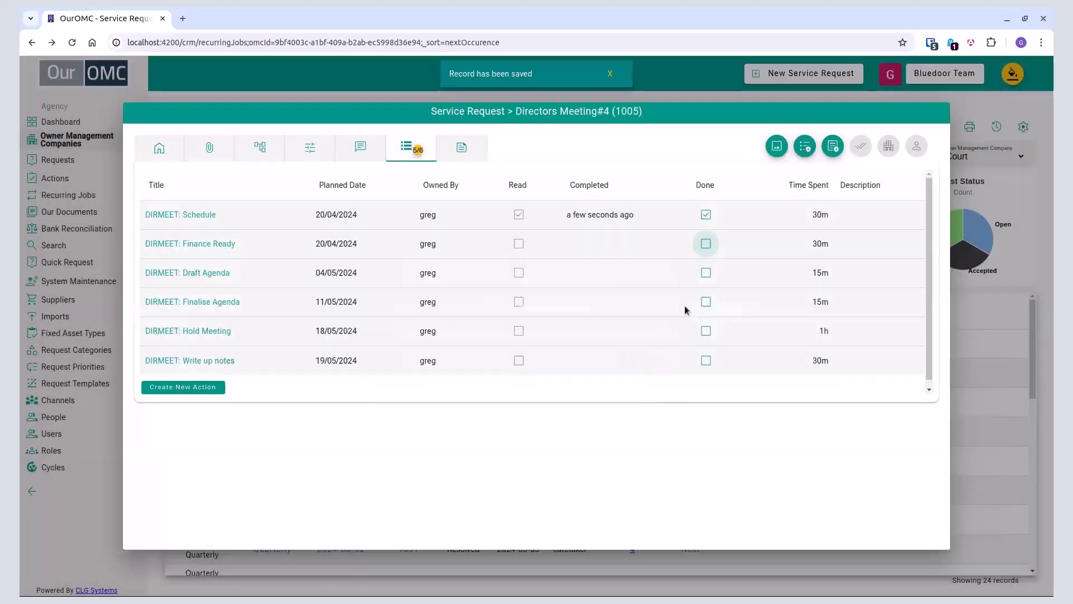
{"action": "left_click", "coordinate": [711, 275]}
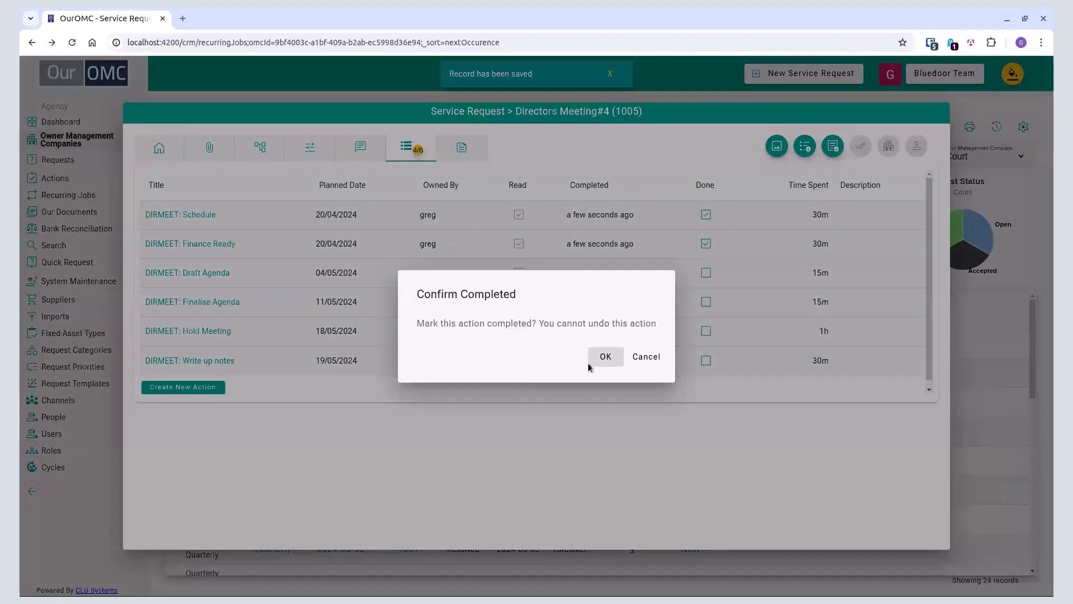
{"action": "left_click", "coordinate": [593, 358]}
{"action": "left_click", "coordinate": [705, 302]}
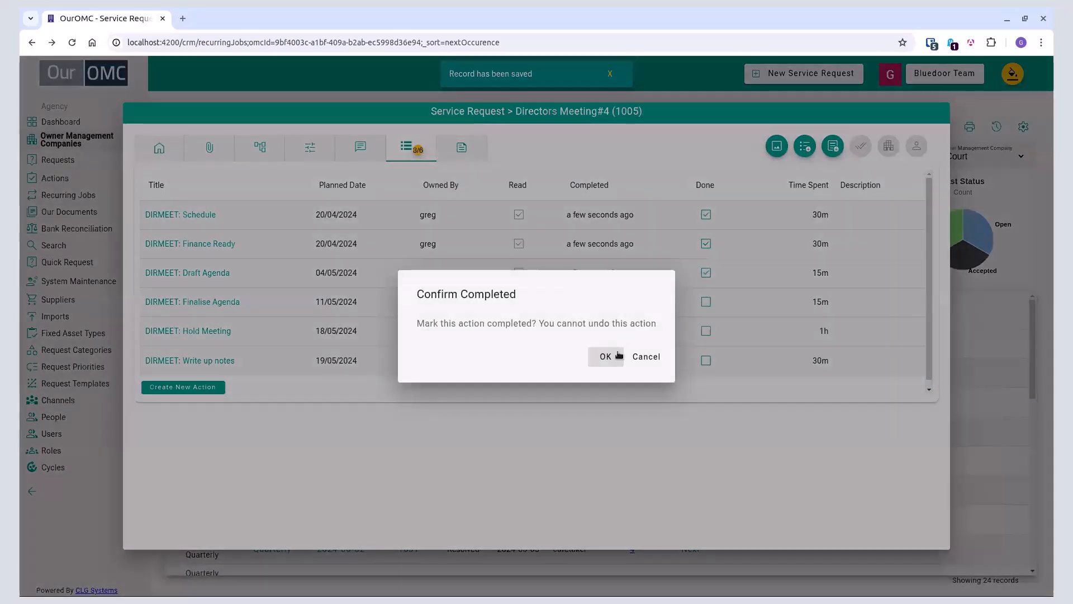
{"action": "left_click", "coordinate": [607, 356]}
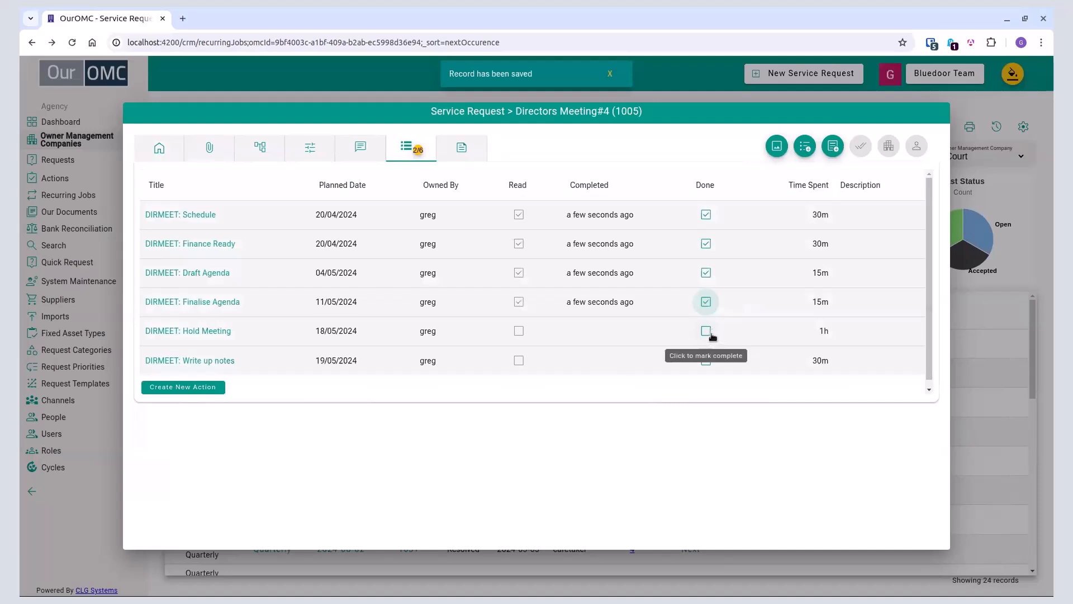
{"action": "left_click", "coordinate": [709, 333]}
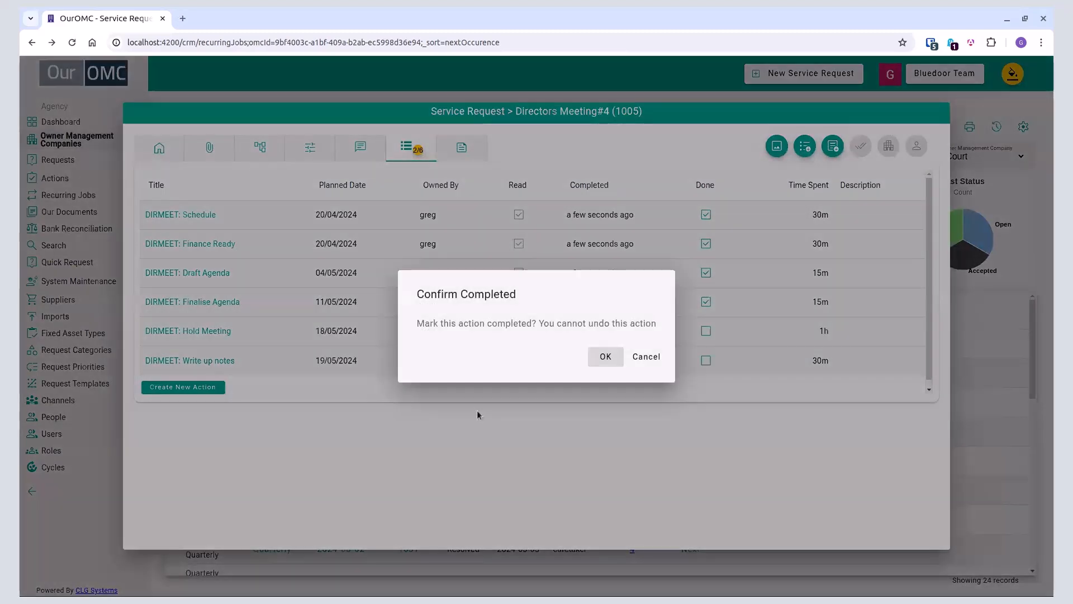
{"action": "left_click", "coordinate": [592, 361]}
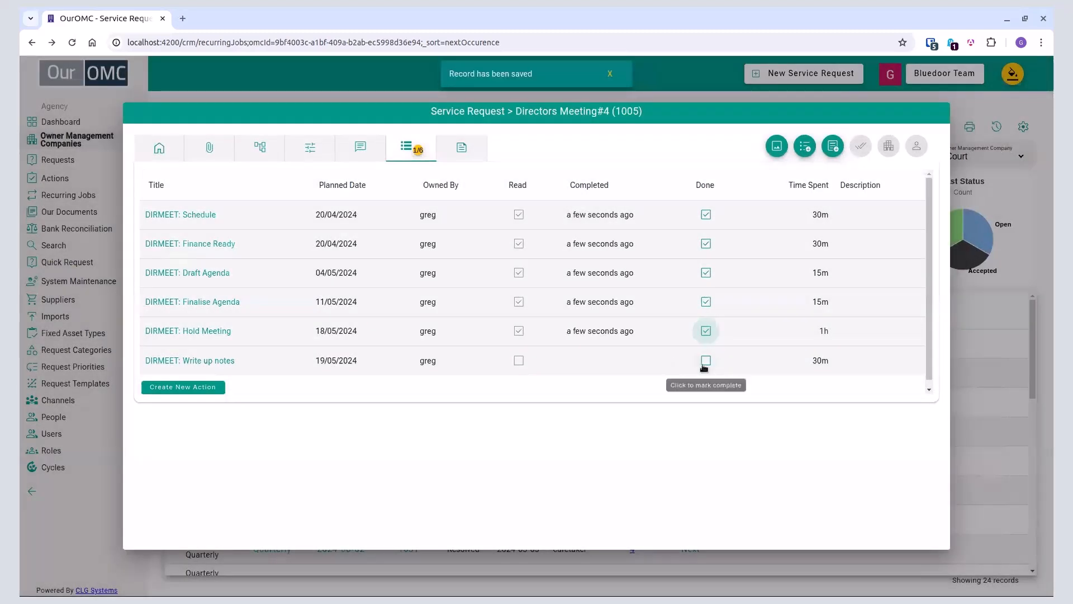
{"action": "left_click", "coordinate": [706, 360]}
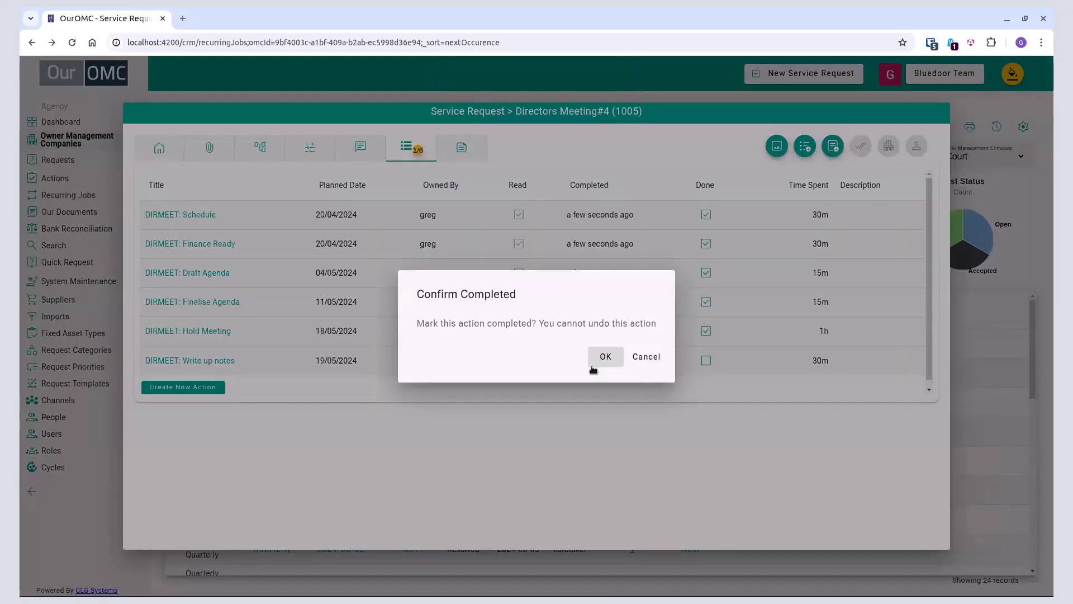
{"action": "left_click", "coordinate": [593, 368]}
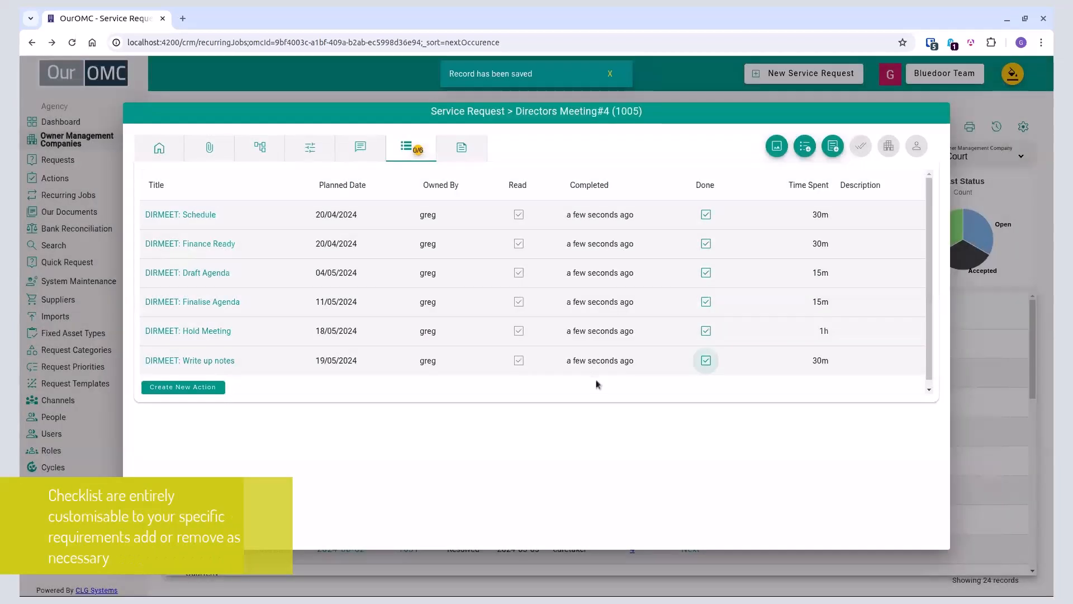
Step: Close the Directors Meeting request with status Complete and the closing note "All Done", and return to the recurring jobs
{"action": "left_click", "coordinate": [174, 149]}
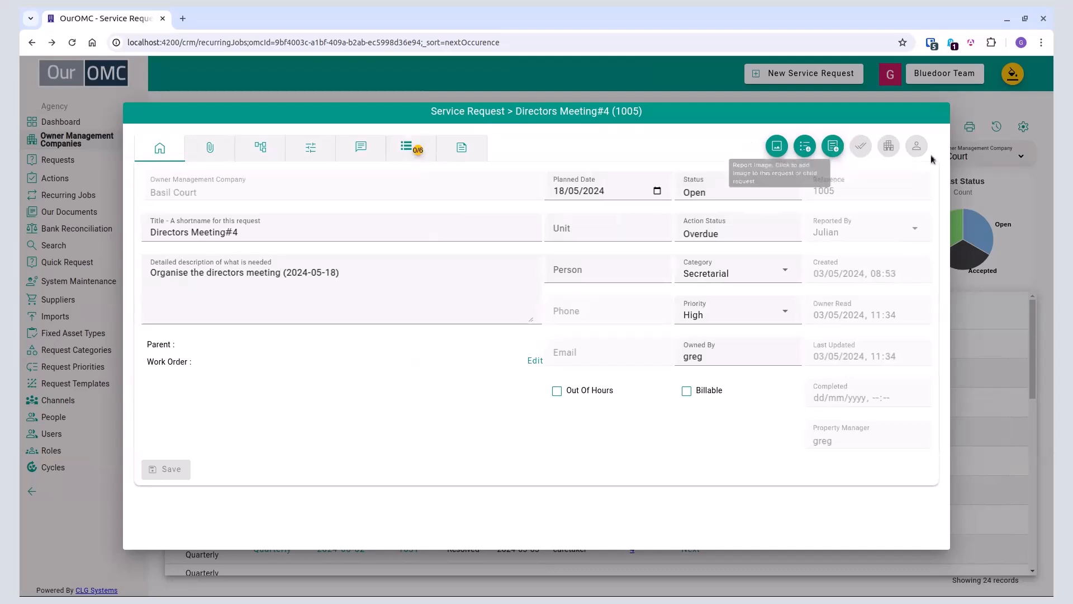
{"action": "left_click", "coordinate": [813, 99]}
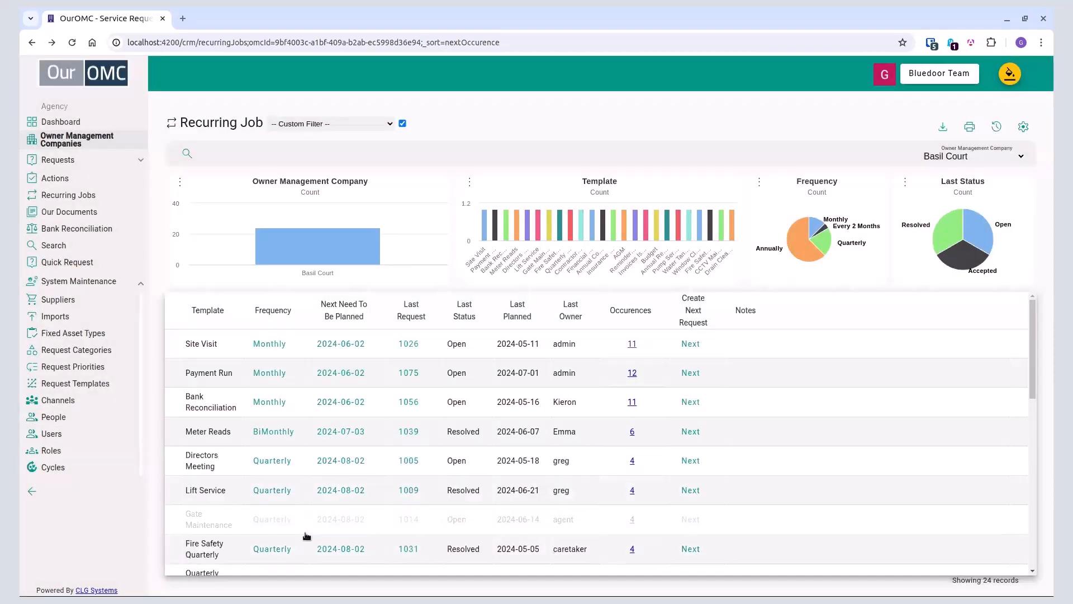
{"action": "left_click", "coordinate": [410, 462]}
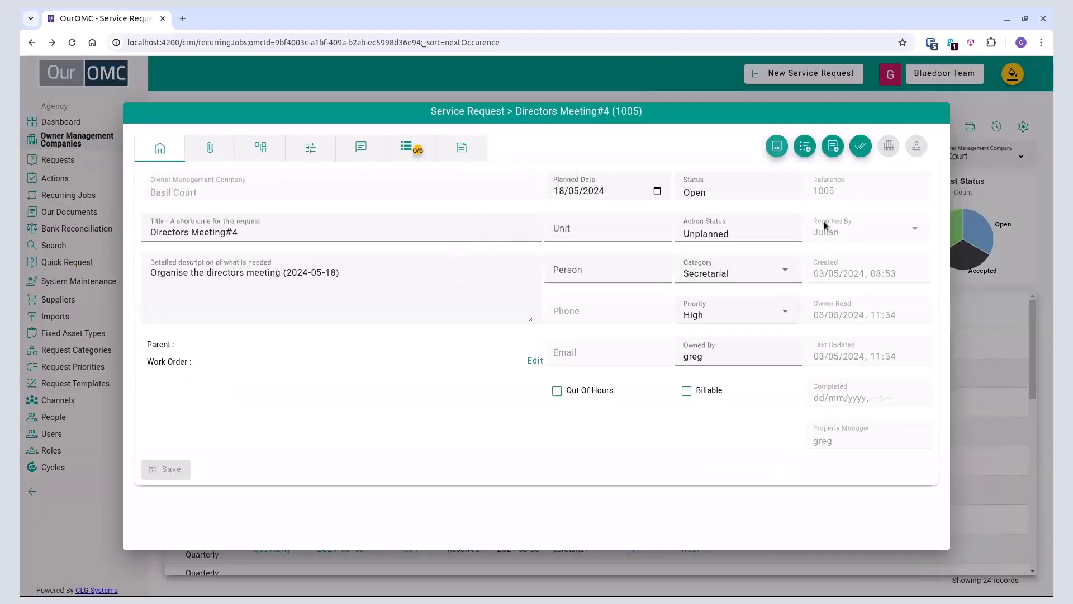
{"action": "left_click", "coordinate": [860, 146]}
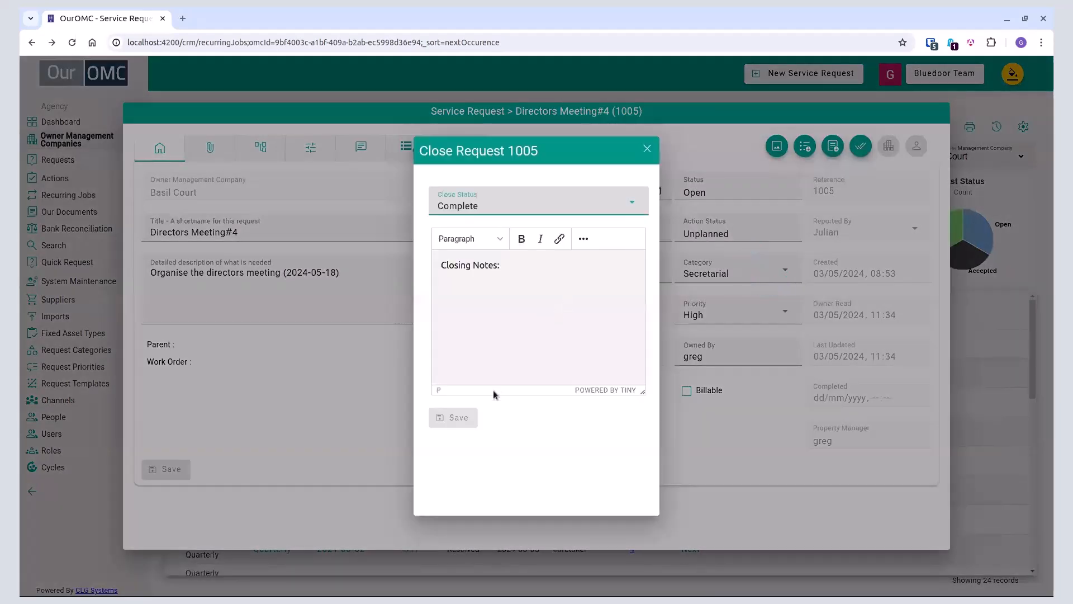
{"action": "left_click", "coordinate": [479, 314]}
{"action": "type", "text": "All Done"}
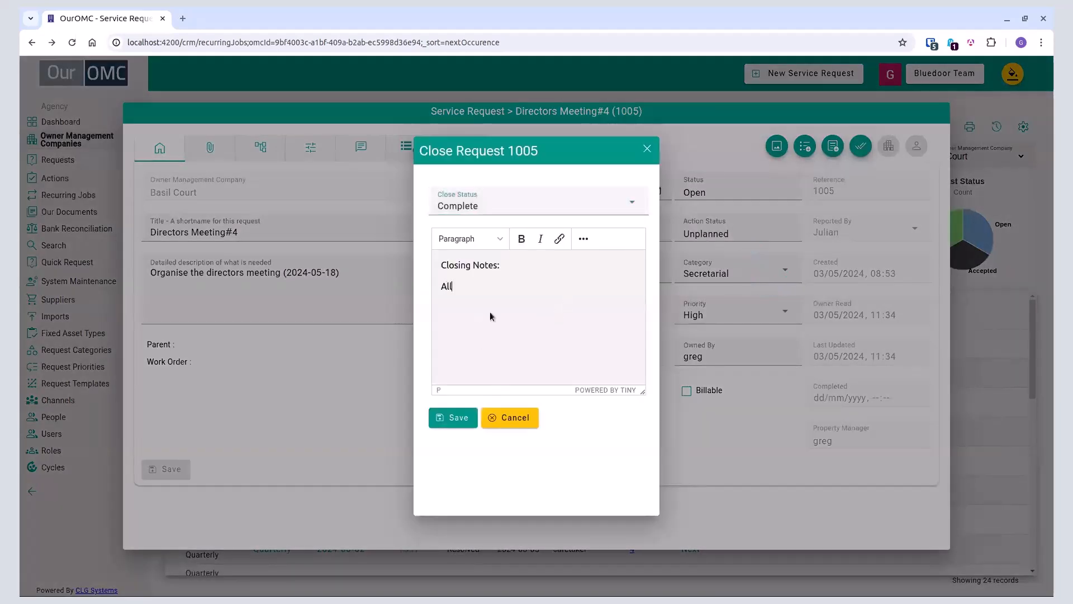
{"action": "left_click", "coordinate": [451, 421]}
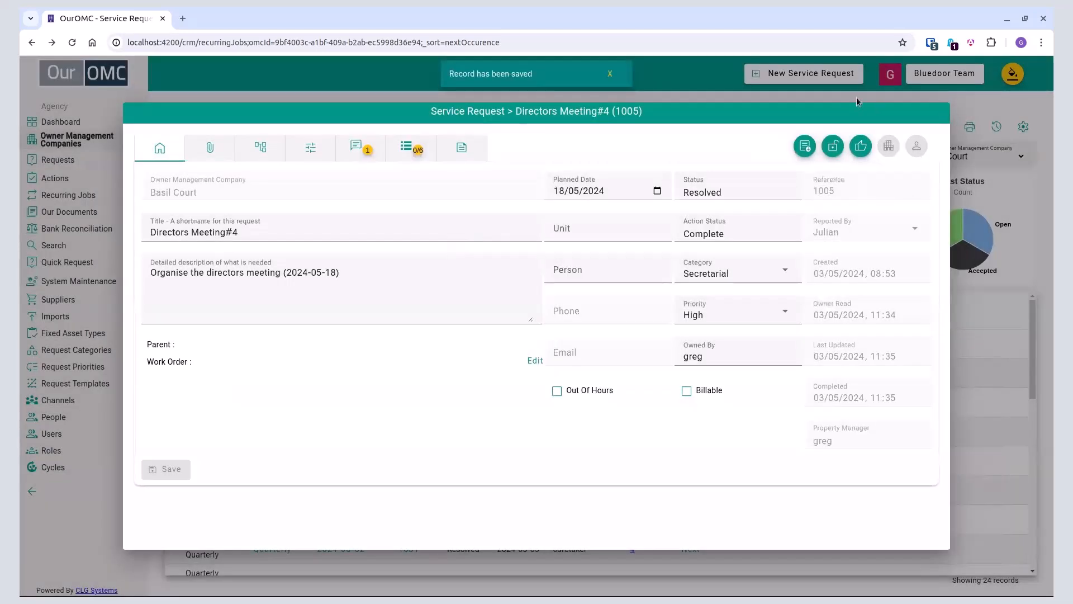
{"action": "left_click", "coordinate": [843, 91]}
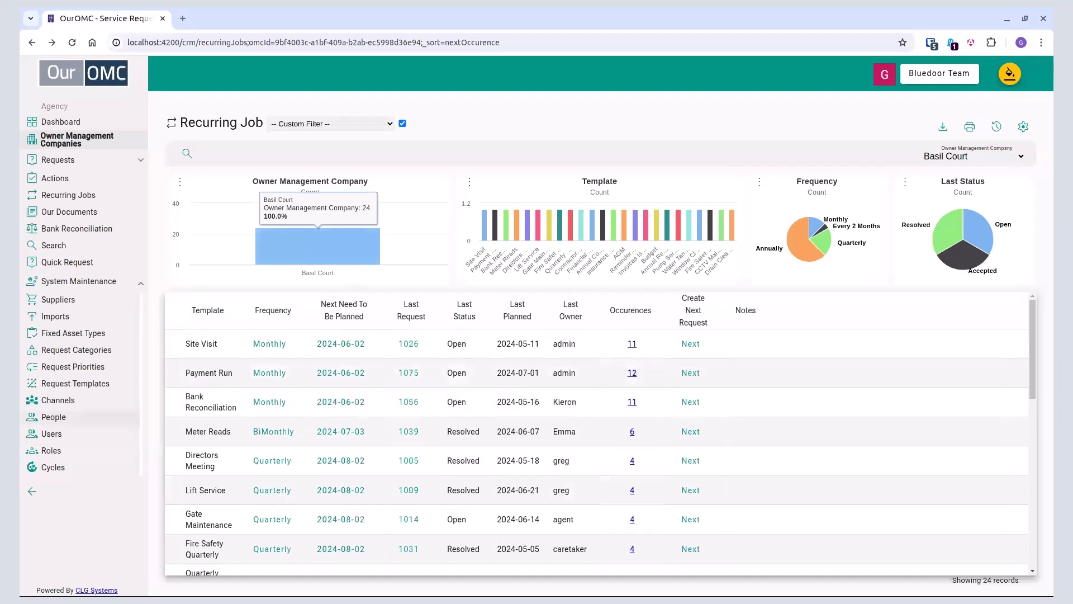
Step: Open the Lift Service request template and review its setup for adding recurring jobs to OMCs without saving
{"action": "left_click", "coordinate": [102, 390]}
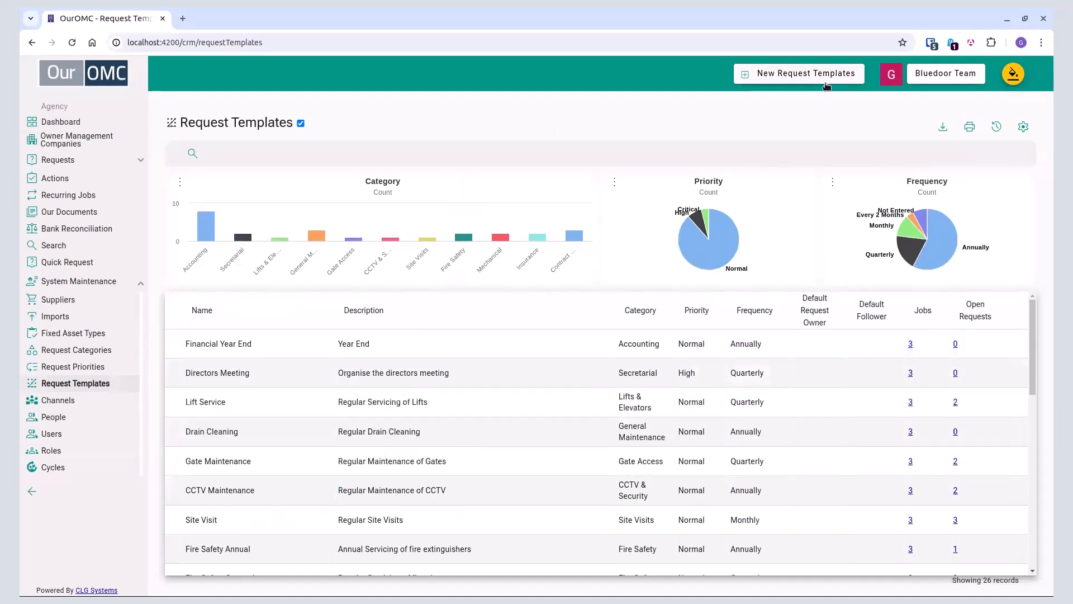
{"action": "left_click", "coordinate": [259, 403]}
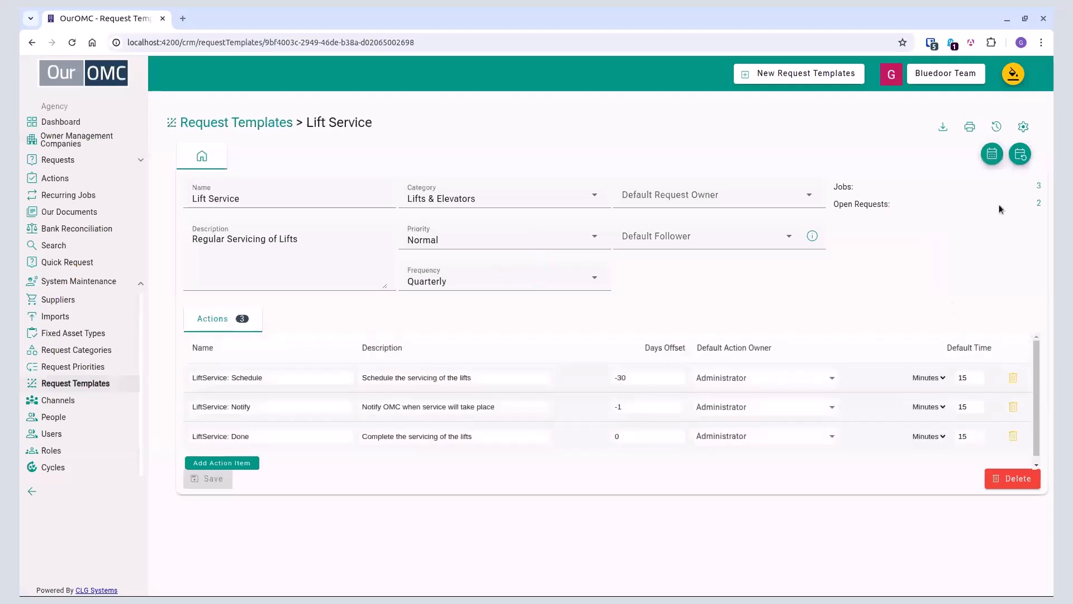
{"action": "left_click", "coordinate": [1022, 156]}
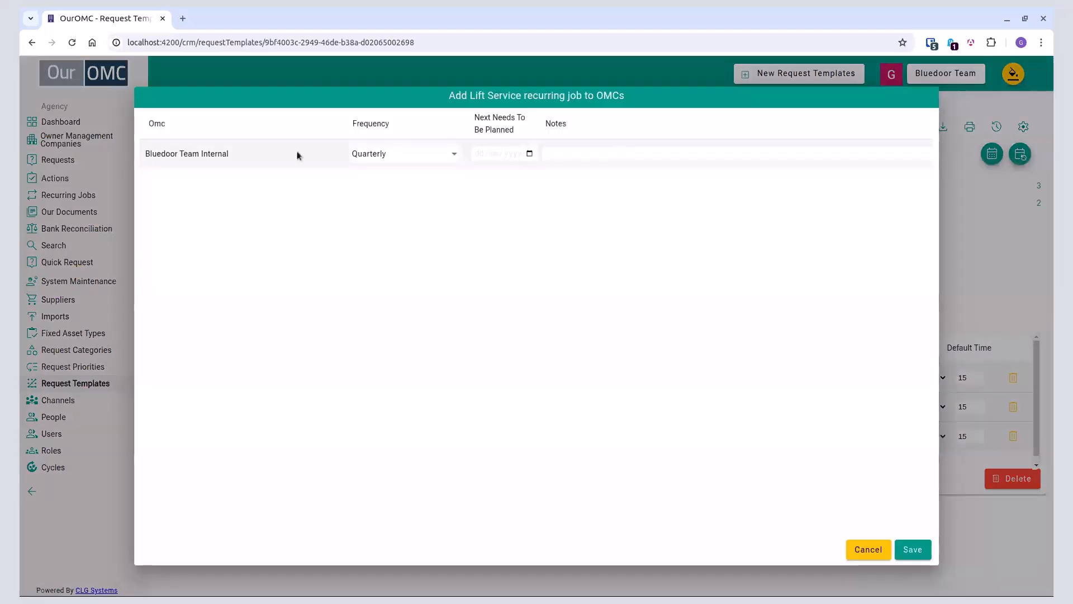
{"action": "left_click", "coordinate": [868, 548]}
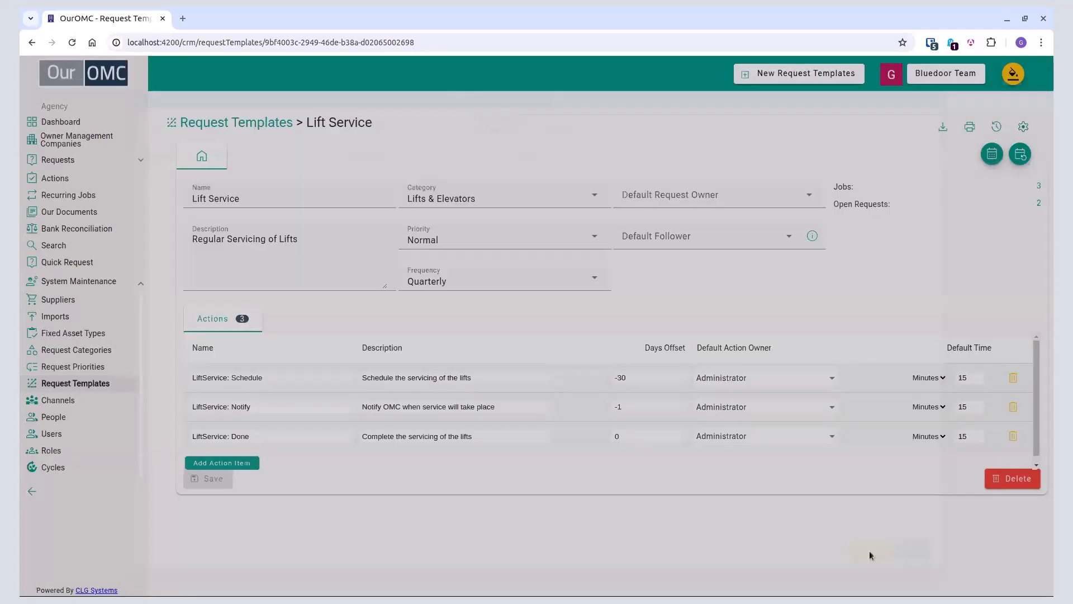
Step: Start a new request template named "PSRA Contract Renewal" with the placeholder description "sdfdsfdsf"
{"action": "left_click", "coordinate": [799, 74]}
{"action": "left_click", "coordinate": [285, 197]}
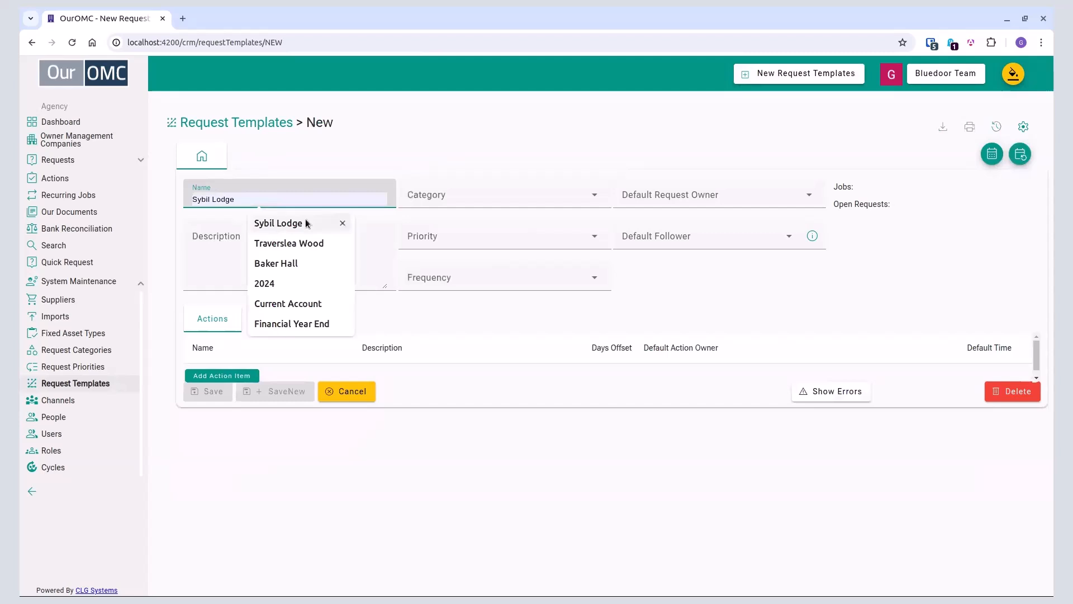
{"action": "type", "text": "New"}
{"action": "key", "text": "BackSpace"}
{"action": "key", "text": "BackSpace"}
{"action": "key", "text": "BackSpace"}
{"action": "key", "text": "BackSpace"}
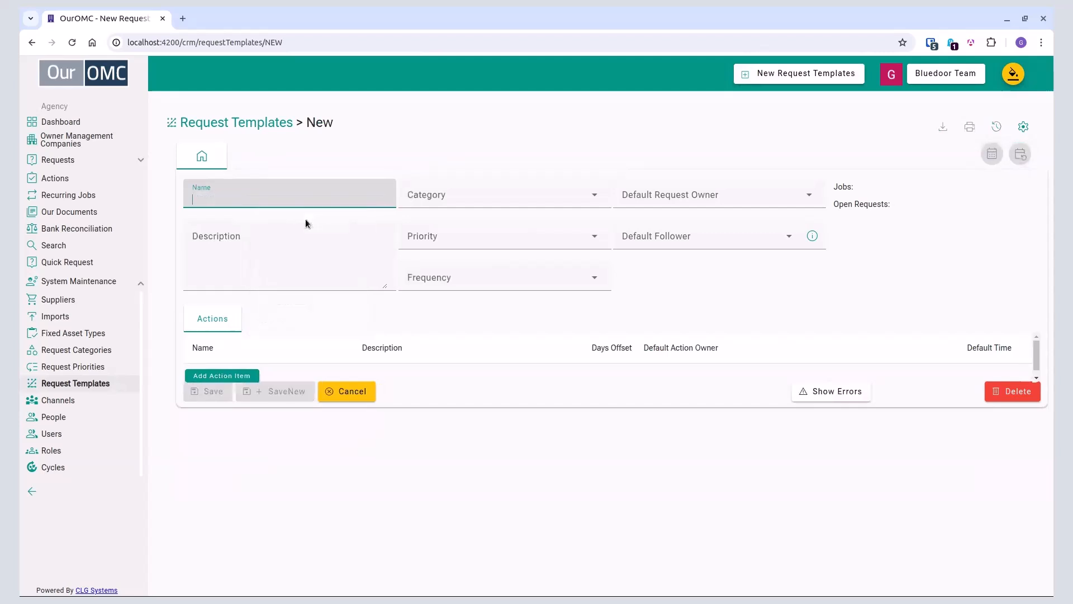
{"action": "type", "text": "PSRA Contract Ren"}
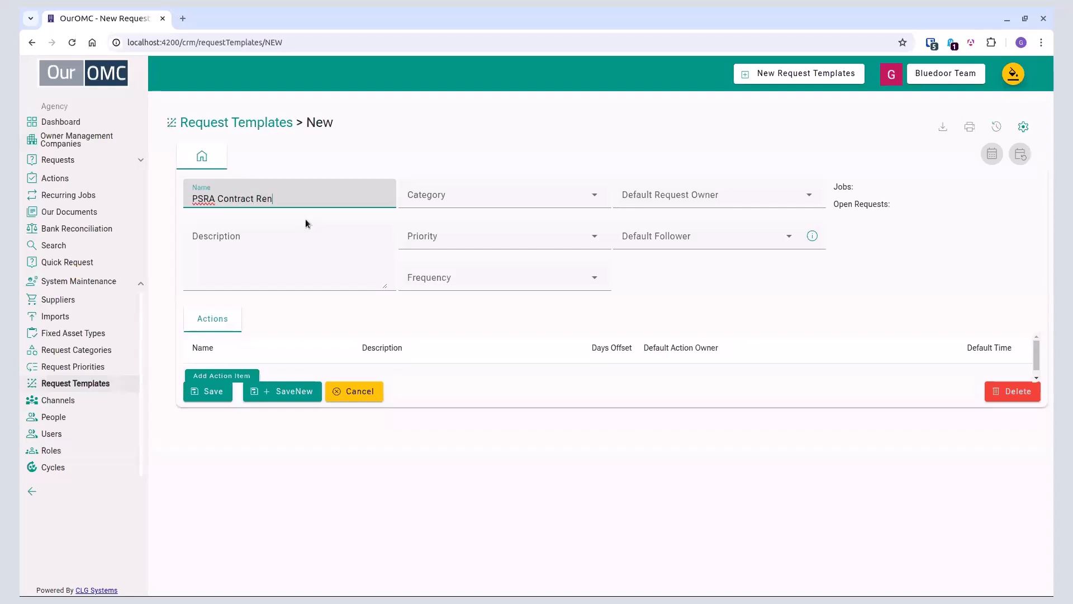
{"action": "type", "text": "ewal"}
{"action": "left_click", "coordinate": [306, 223]}
{"action": "type", "text": "sdfdsfdsf"}
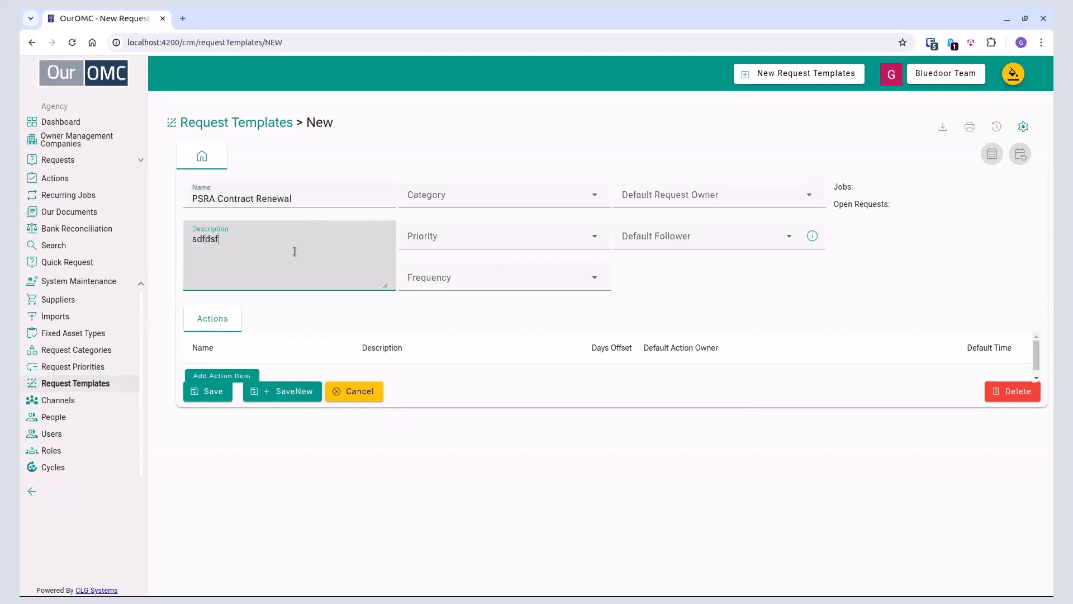
{"action": "left_click", "coordinate": [222, 397]}
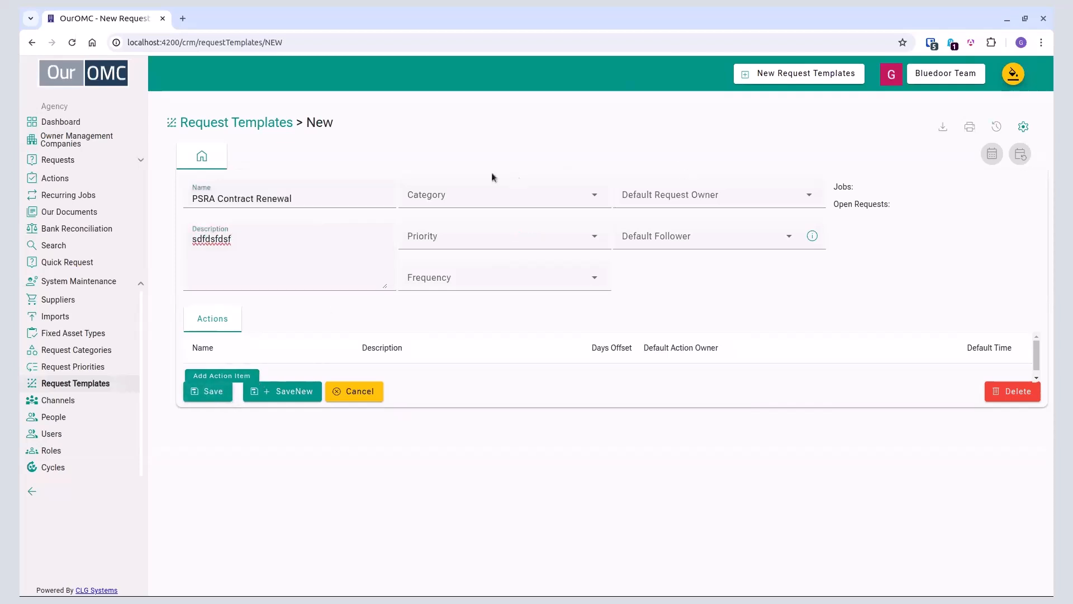
Step: Set the template's default request owner to Property Manager, leave the default follower blank, and save the template
{"action": "left_click", "coordinate": [671, 197]}
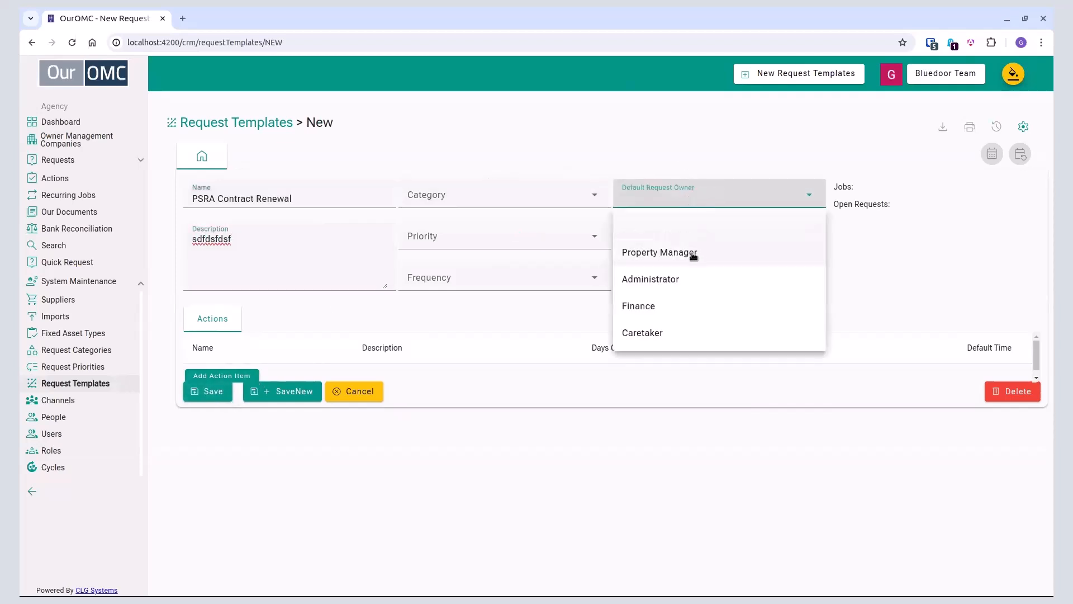
{"action": "left_click", "coordinate": [693, 254]}
{"action": "left_click", "coordinate": [701, 238]}
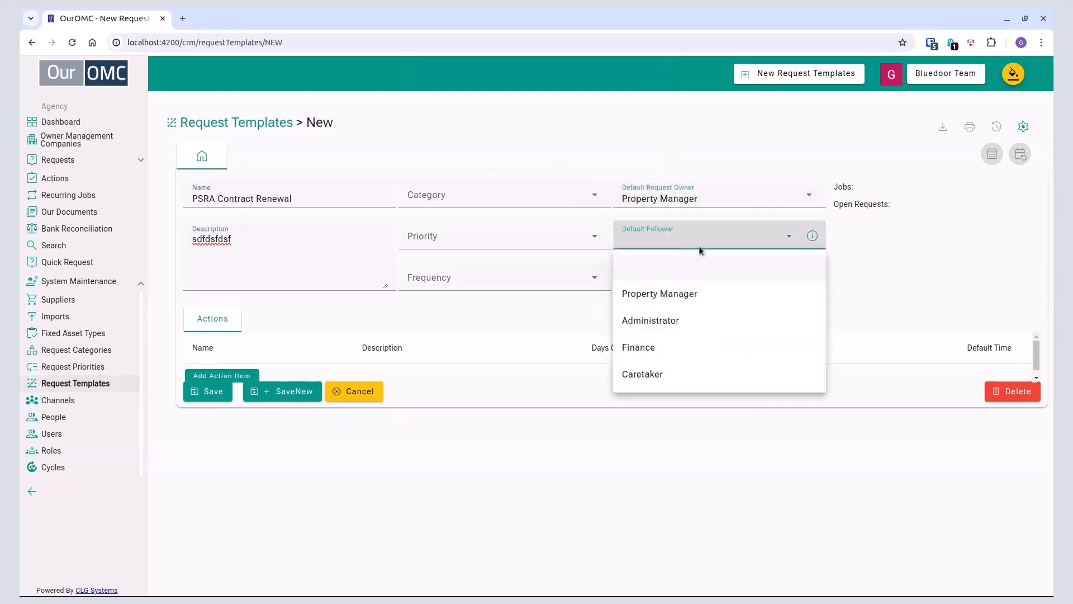
{"action": "left_click", "coordinate": [312, 275]}
{"action": "left_click", "coordinate": [657, 245]}
{"action": "left_click", "coordinate": [321, 243]}
{"action": "left_click", "coordinate": [215, 393]}
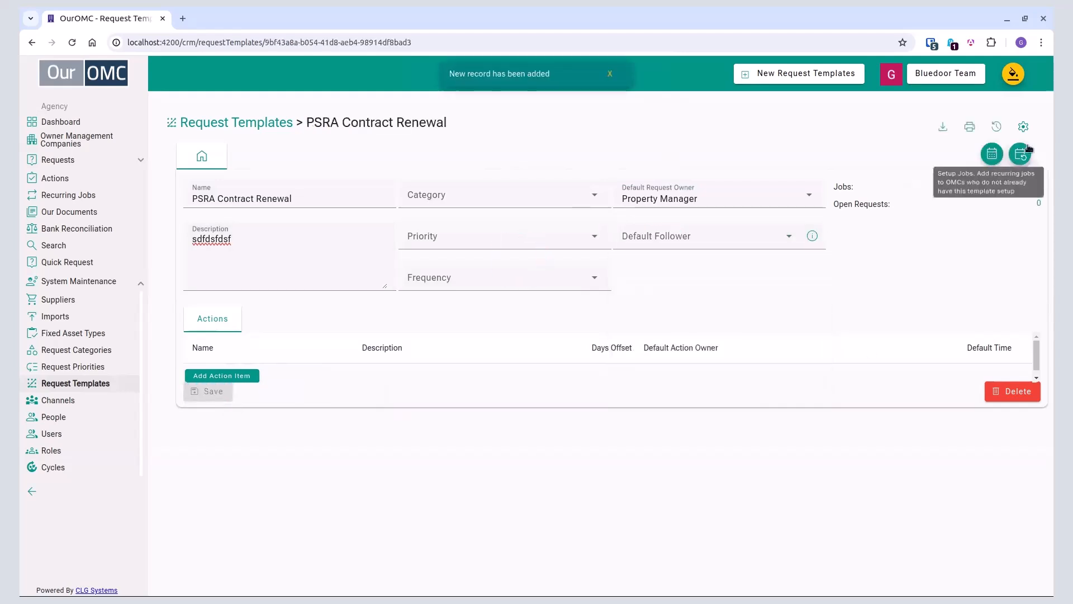
Step: Create annual PSRA Contract Renewal recurring jobs for Basil Court, Polly Towers and Sybil Lodge, and open the recurring jobs list
{"action": "left_click", "coordinate": [1018, 158]}
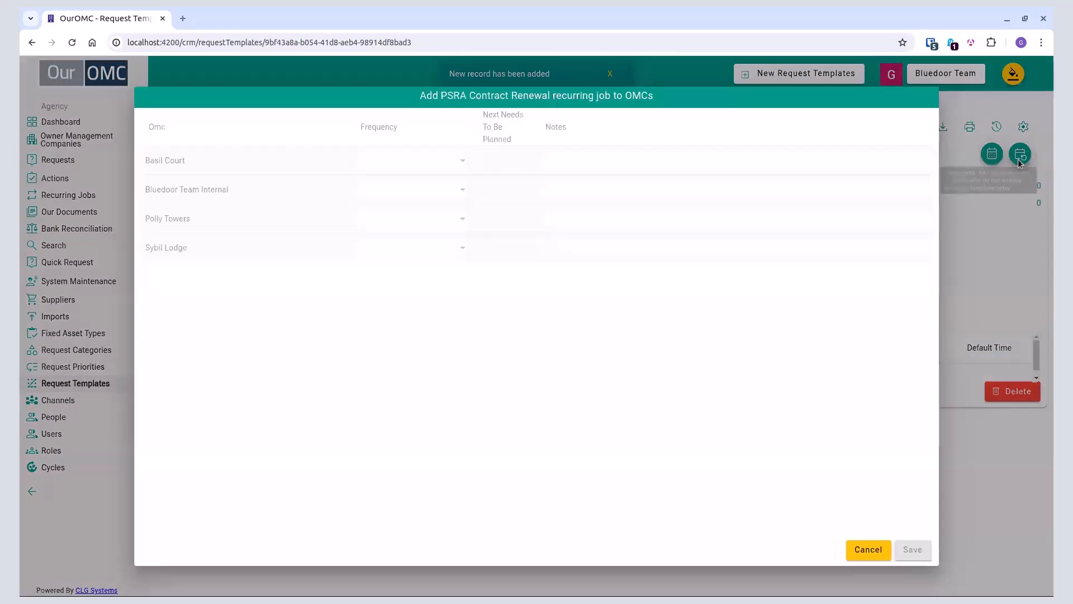
{"action": "left_click", "coordinate": [427, 193]}
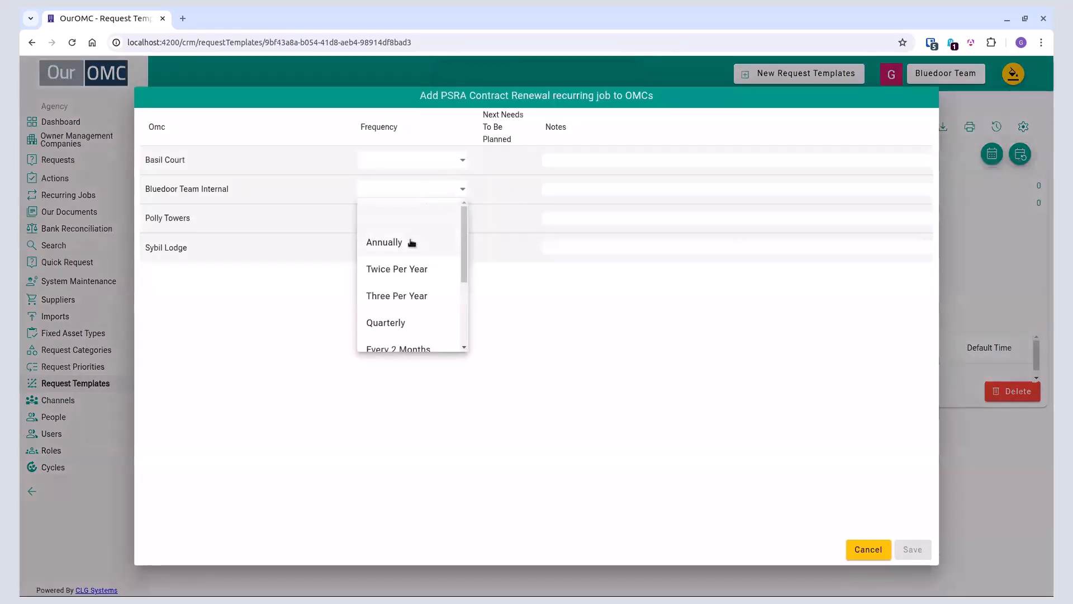
{"action": "left_click", "coordinate": [416, 172]}
{"action": "left_click", "coordinate": [415, 170]}
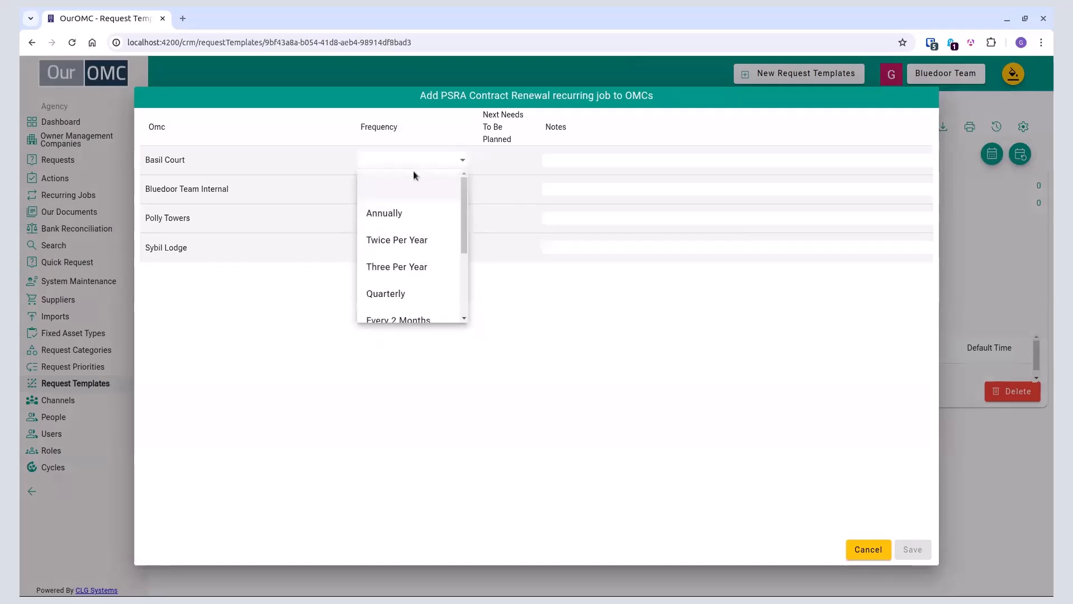
{"action": "left_click", "coordinate": [412, 214]}
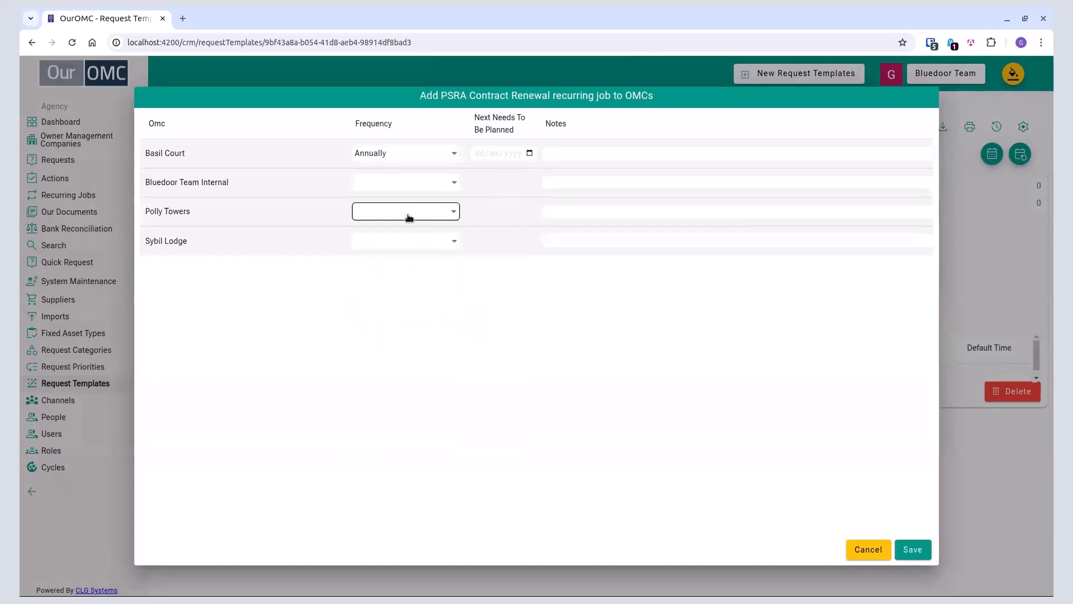
{"action": "left_click", "coordinate": [408, 214]}
{"action": "left_click", "coordinate": [402, 262]}
{"action": "left_click", "coordinate": [405, 242]}
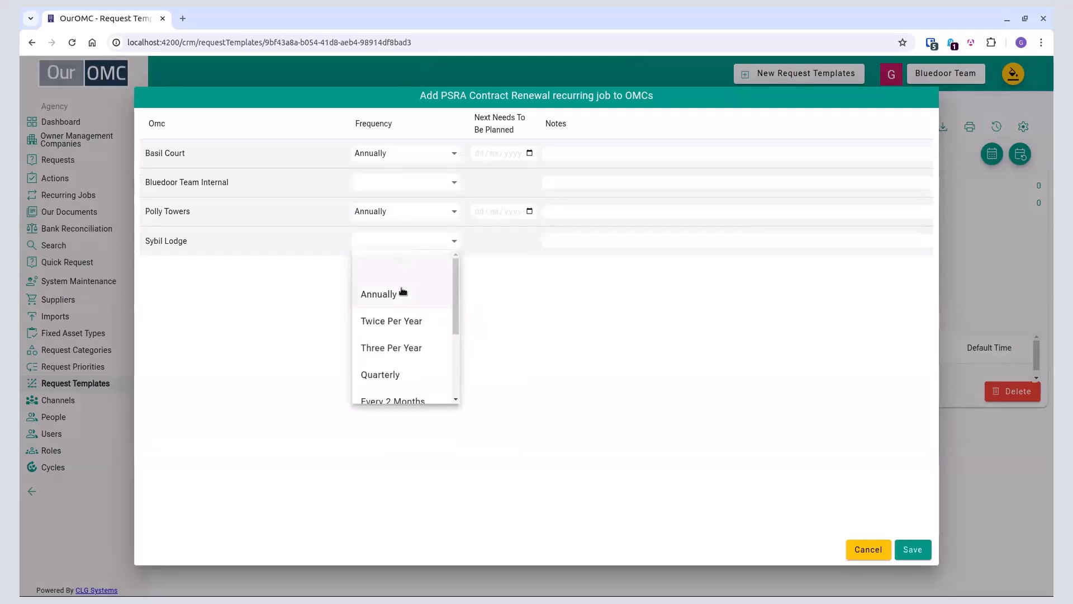
{"action": "left_click", "coordinate": [402, 293]}
{"action": "left_click", "coordinate": [915, 549]}
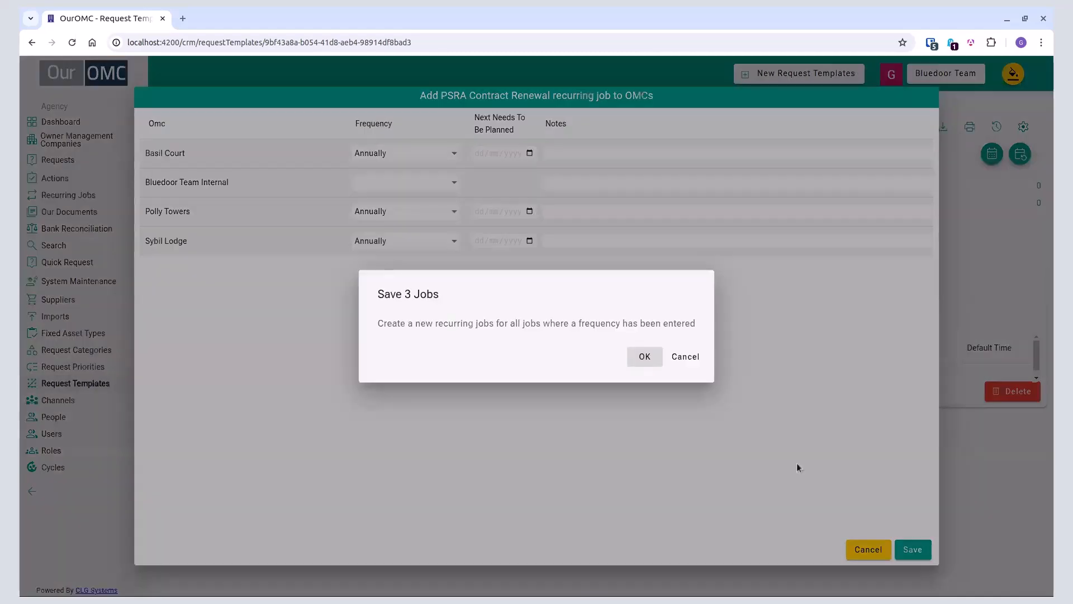
{"action": "left_click", "coordinate": [641, 357]}
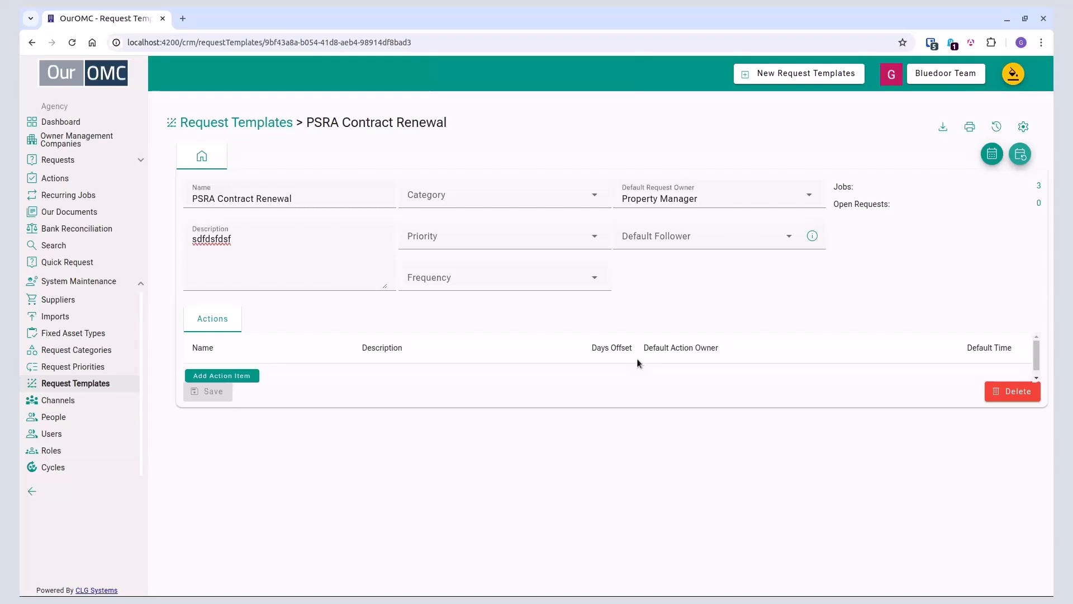
{"action": "left_click", "coordinate": [77, 195]}
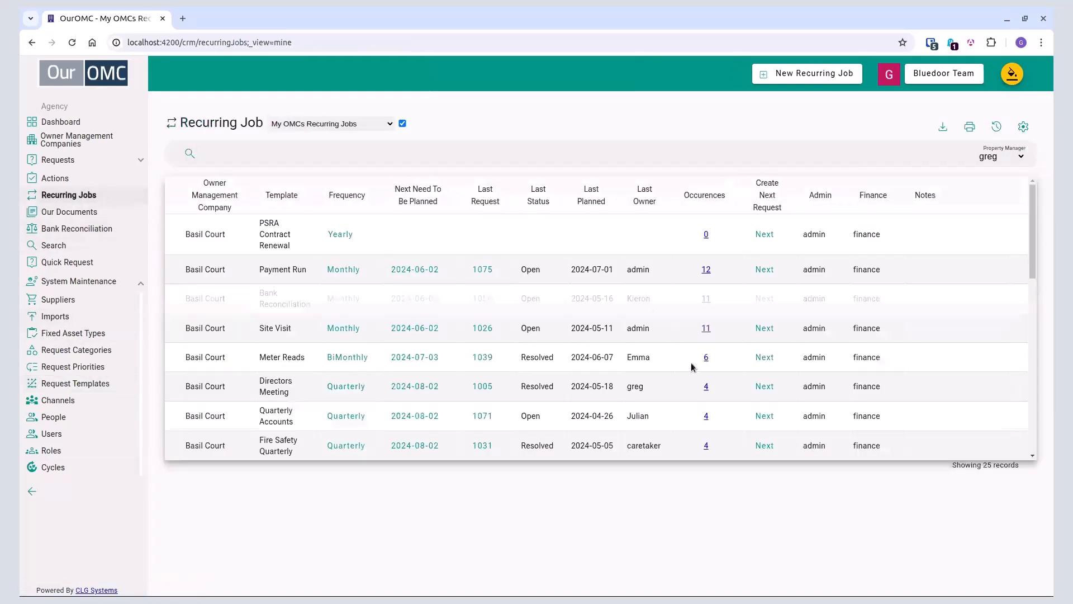